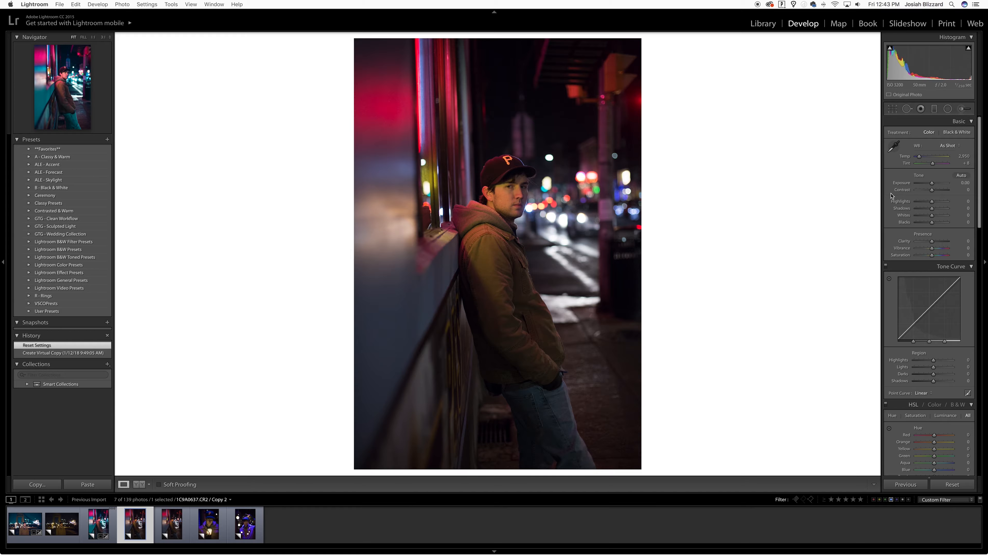
{"action": "scroll", "coordinate": [891, 196], "scroll_direction": "down", "scroll_amount": 6}
{"action": "scroll", "coordinate": [891, 196], "scroll_direction": "down", "scroll_amount": 7}
{"action": "scroll", "coordinate": [891, 195], "scroll_direction": "down", "scroll_amount": 5}
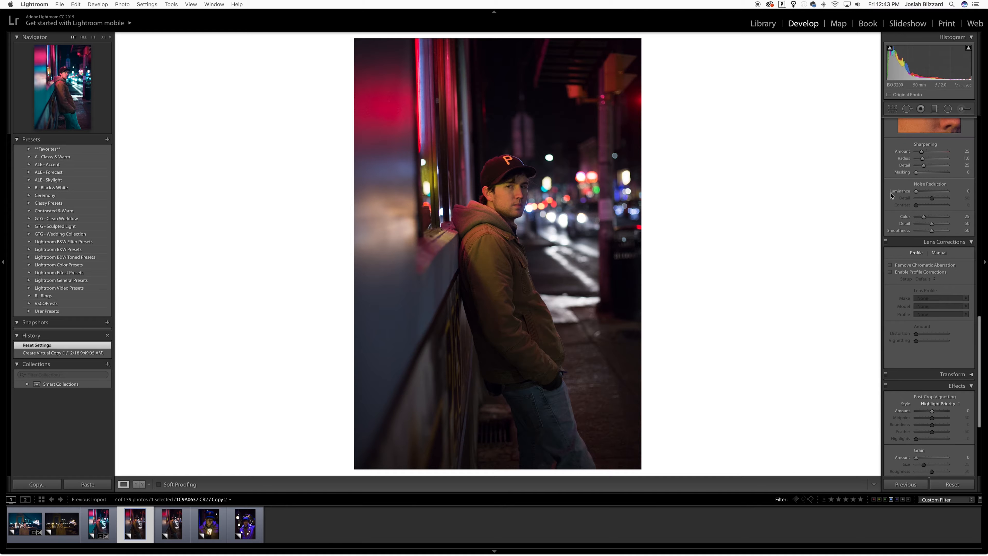
{"action": "scroll", "coordinate": [891, 195], "scroll_direction": "down", "scroll_amount": 1}
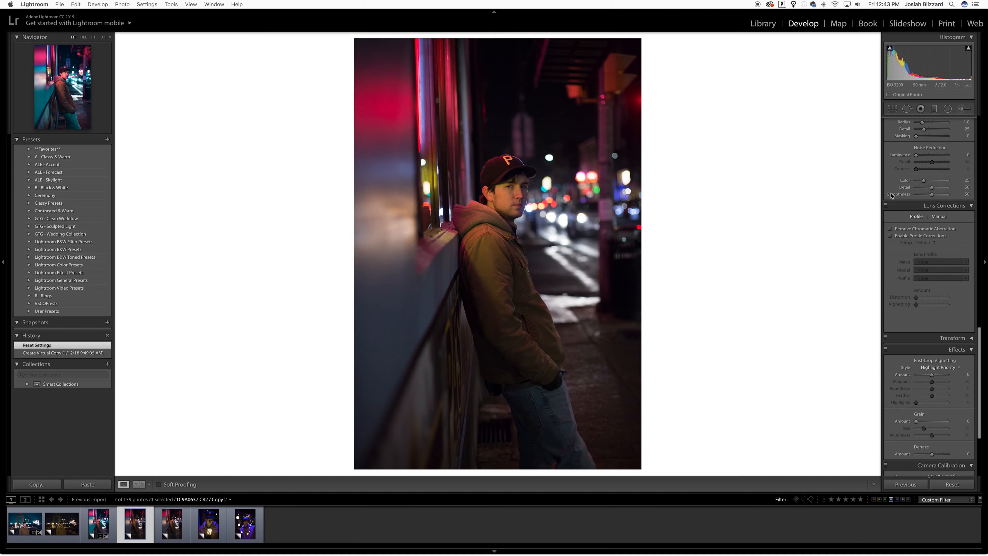
{"action": "left_click", "coordinate": [971, 206]}
{"action": "scroll", "coordinate": [955, 321], "scroll_direction": "up", "scroll_amount": 12}
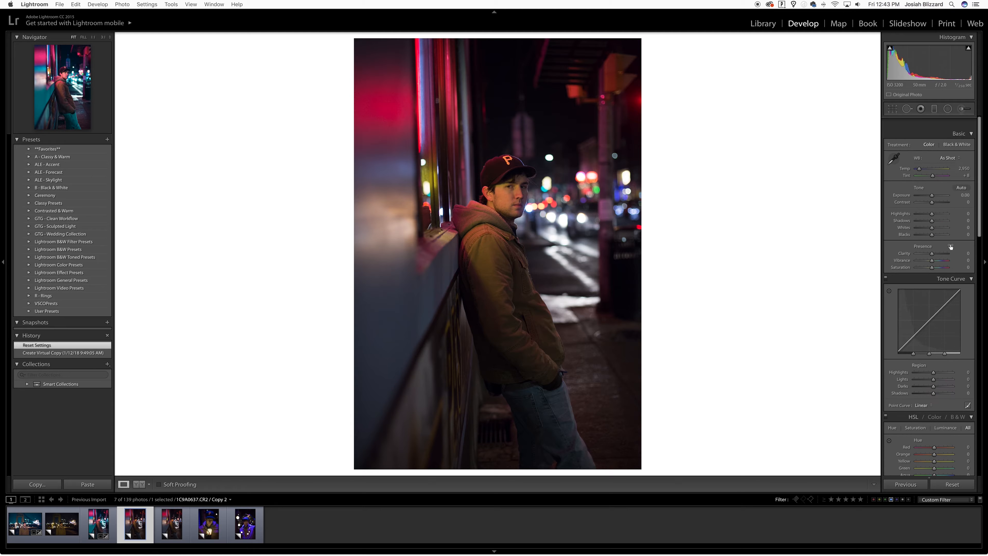
{"action": "scroll", "coordinate": [950, 249], "scroll_direction": "down", "scroll_amount": 1}
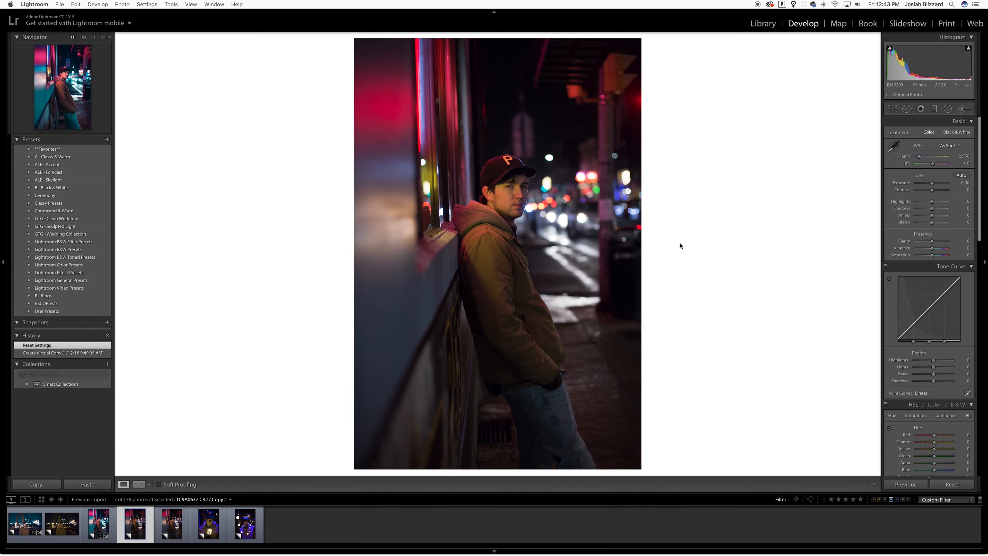
Straighten the portrait slightly with the crop tool, reposition the man within the frame and apply the crop.
{"action": "key", "text": "r"}
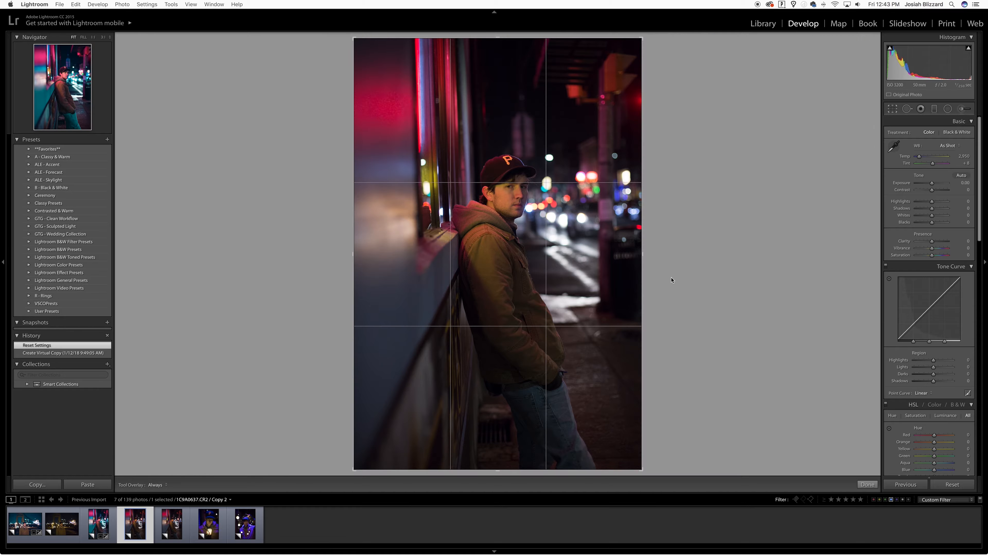
{"action": "left_click_drag", "start_coordinate": [671, 280], "coordinate": [663, 272]}
{"action": "left_click_drag", "start_coordinate": [603, 268], "coordinate": [605, 262]}
{"action": "key", "text": "Return"}
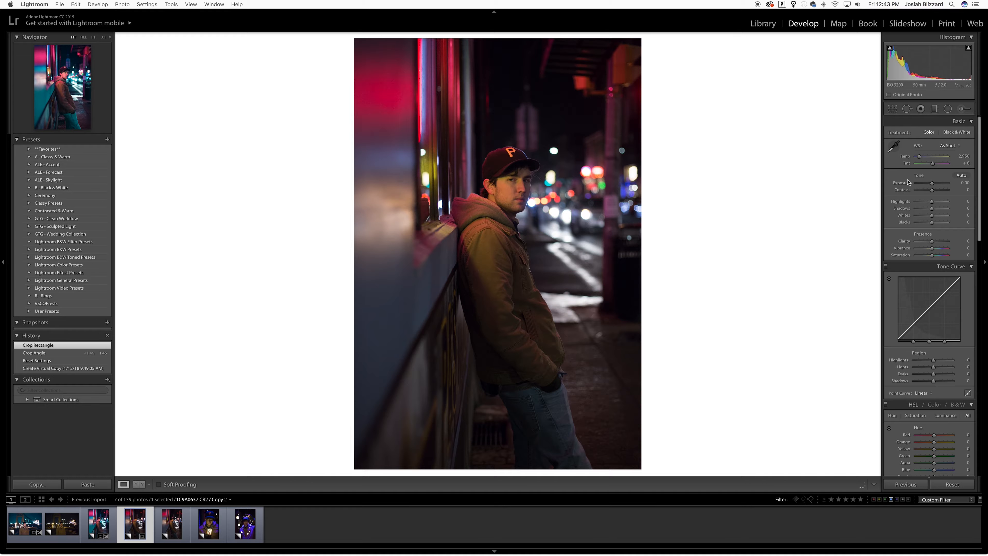
Set the temperature to 2,700 and tint to +13, and raise highlights to +38, shadows to +69, whites to +10 and blacks to +29.
{"action": "key", "text": "Down"}
{"action": "key", "text": "Down"}
{"action": "key", "text": "Up"}
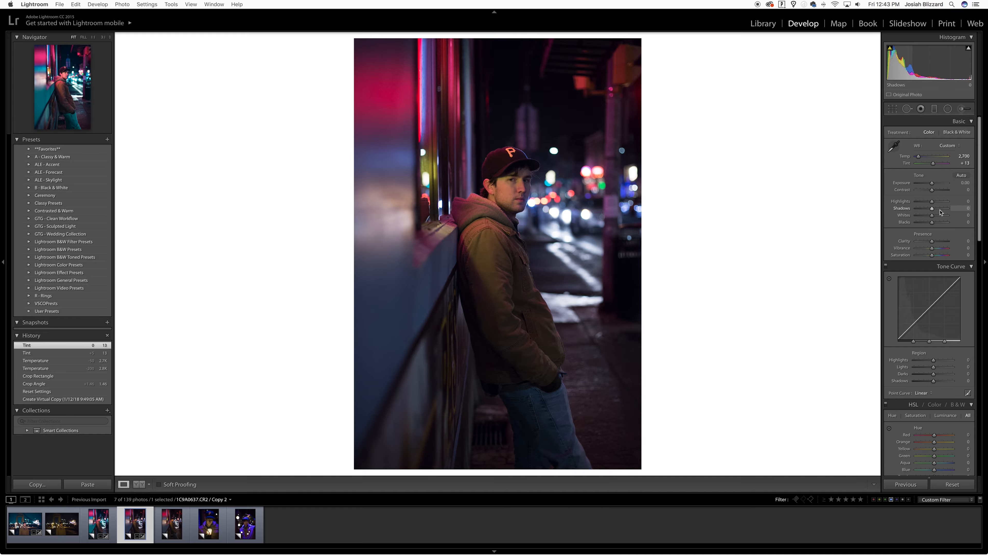
{"action": "mouse_move", "coordinate": [939, 211]}
{"action": "left_mouse_down"}
{"action": "mouse_move", "coordinate": [940, 225]}
{"action": "mouse_move", "coordinate": [939, 203]}
{"action": "mouse_move", "coordinate": [933, 218]}
{"action": "left_mouse_up"}
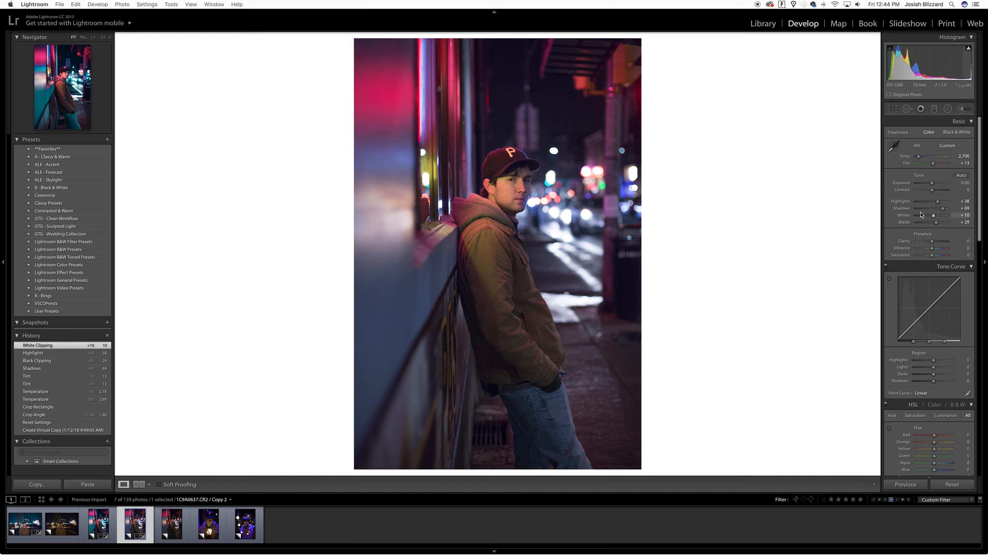
Raise the tone curve's Darks region to +42 and set the basic Shadows adjustment to +56.
{"action": "scroll", "coordinate": [921, 218], "scroll_direction": "down", "scroll_amount": 5}
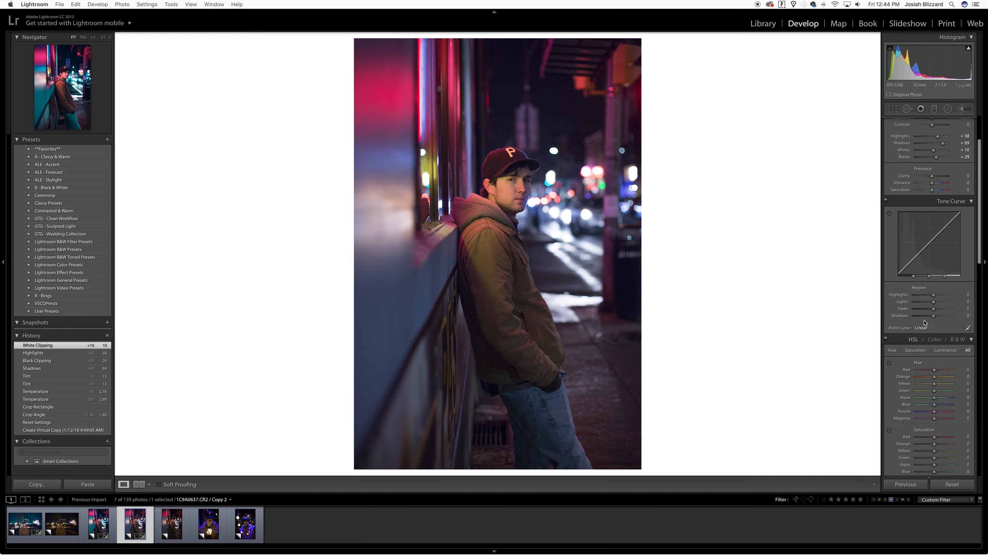
{"action": "left_click_drag", "start_coordinate": [938, 310], "coordinate": [941, 311]}
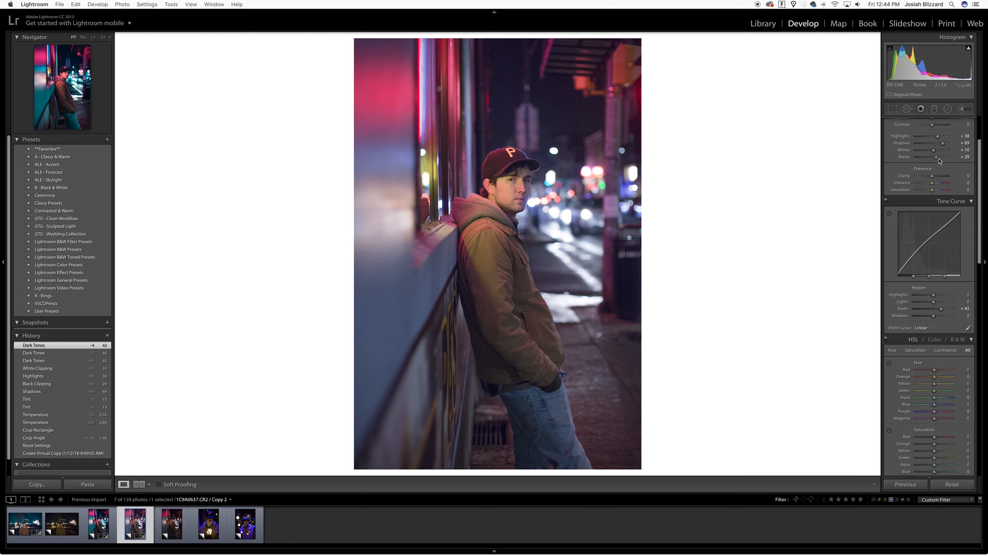
{"action": "left_click_drag", "start_coordinate": [942, 143], "coordinate": [940, 144]}
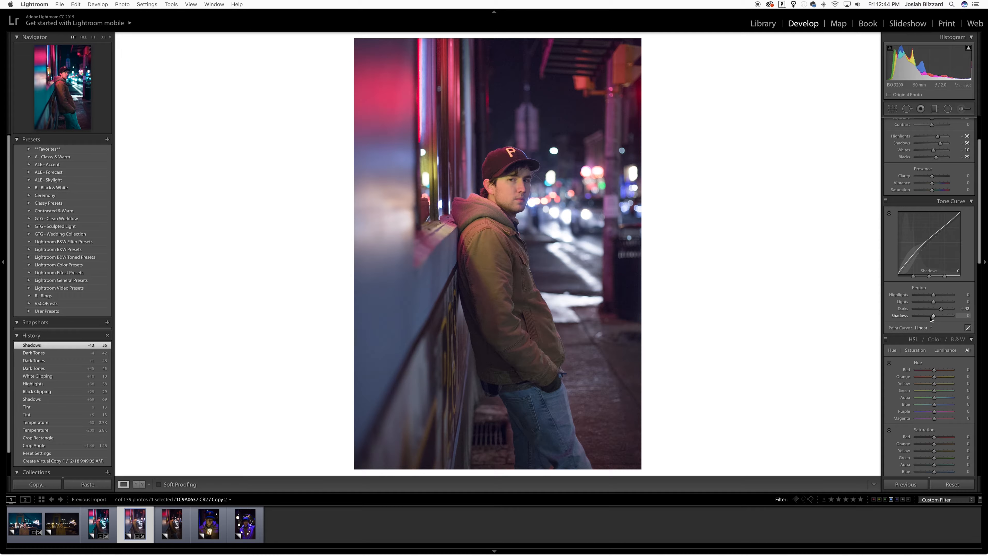
Shape the tone curve with Darks at +47, Shadows at −20, Lights at +27 and Highlights at +2.
{"action": "left_click_drag", "start_coordinate": [940, 310], "coordinate": [930, 318]}
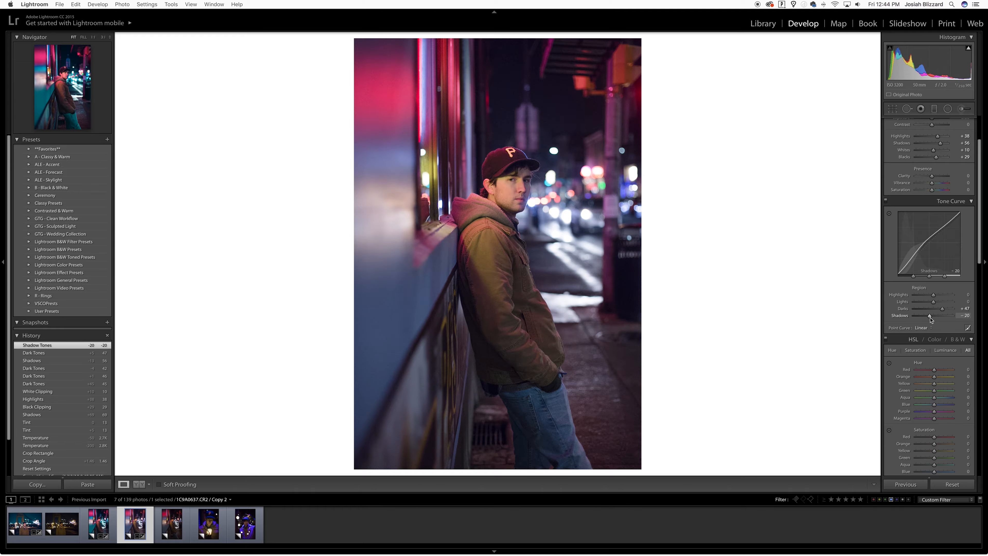
{"action": "left_click", "coordinate": [929, 318]}
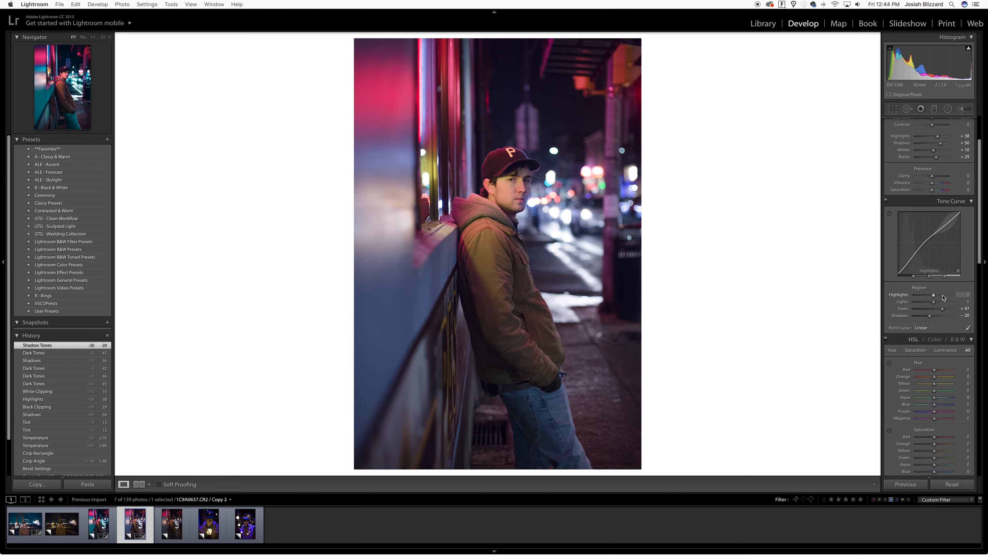
{"action": "mouse_move", "coordinate": [937, 303]}
{"action": "left_mouse_down"}
{"action": "mouse_move", "coordinate": [912, 299]}
{"action": "mouse_move", "coordinate": [962, 298]}
{"action": "mouse_move", "coordinate": [911, 300]}
{"action": "mouse_move", "coordinate": [934, 297]}
{"action": "left_mouse_up"}
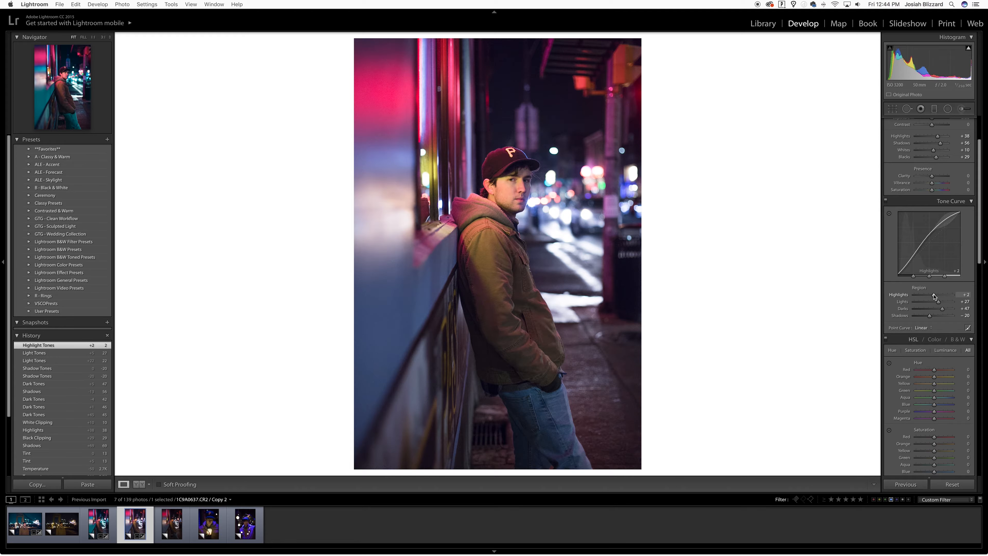
Shift the HSL blue hue to −53 to turn the photo's blues toward teal.
{"action": "scroll", "coordinate": [937, 350], "scroll_direction": "up", "scroll_amount": 3}
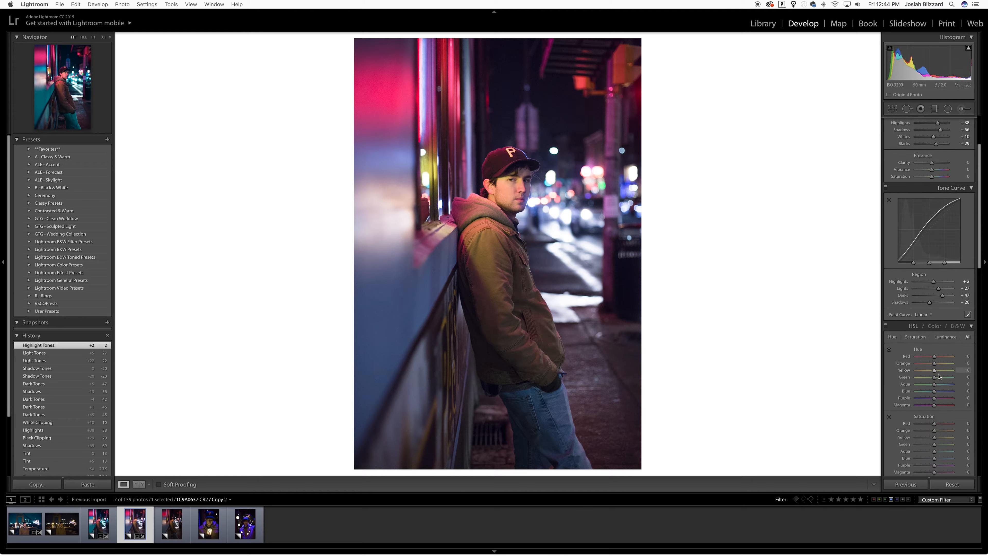
{"action": "scroll", "coordinate": [938, 376], "scroll_direction": "down", "scroll_amount": 10}
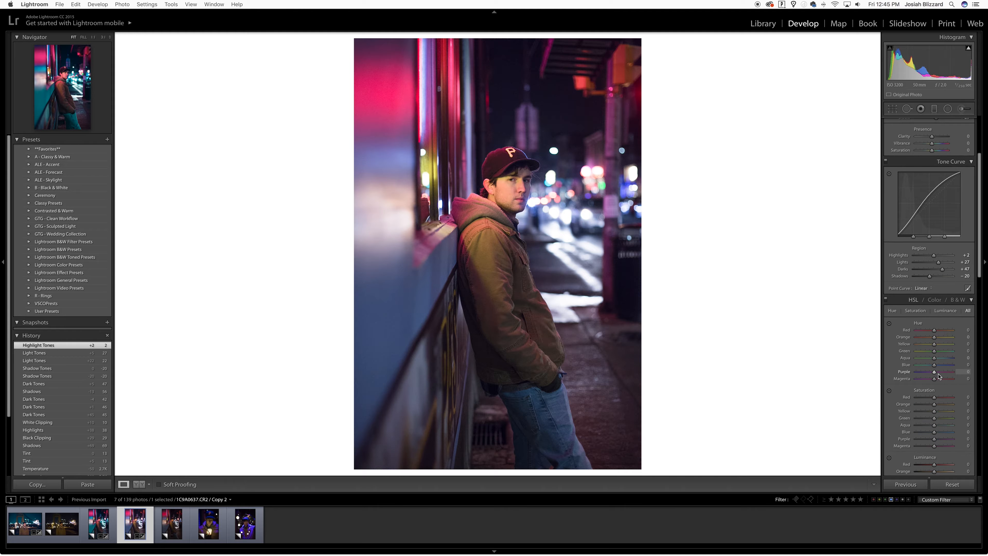
{"action": "scroll", "coordinate": [939, 376], "scroll_direction": "down", "scroll_amount": 2}
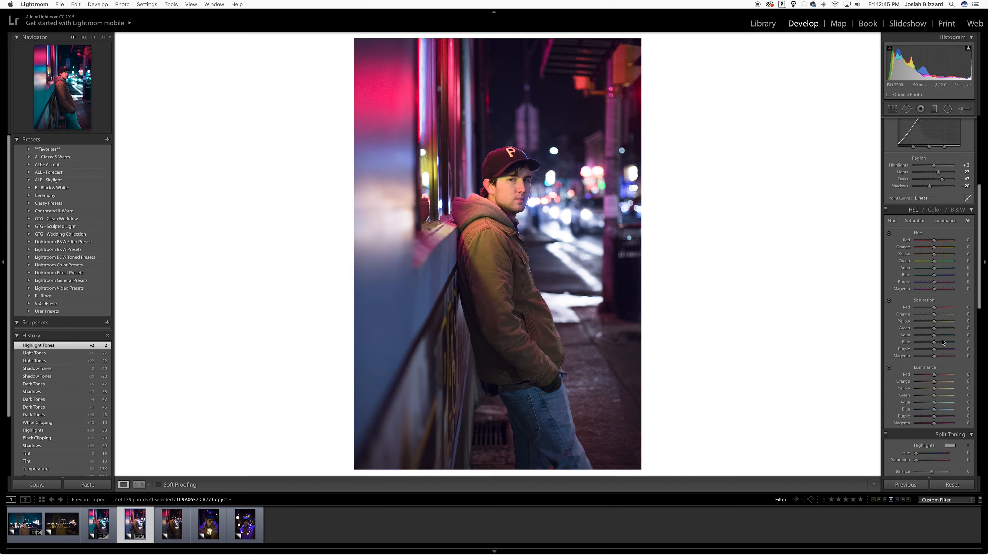
{"action": "scroll", "coordinate": [937, 273], "scroll_direction": "up", "scroll_amount": 2}
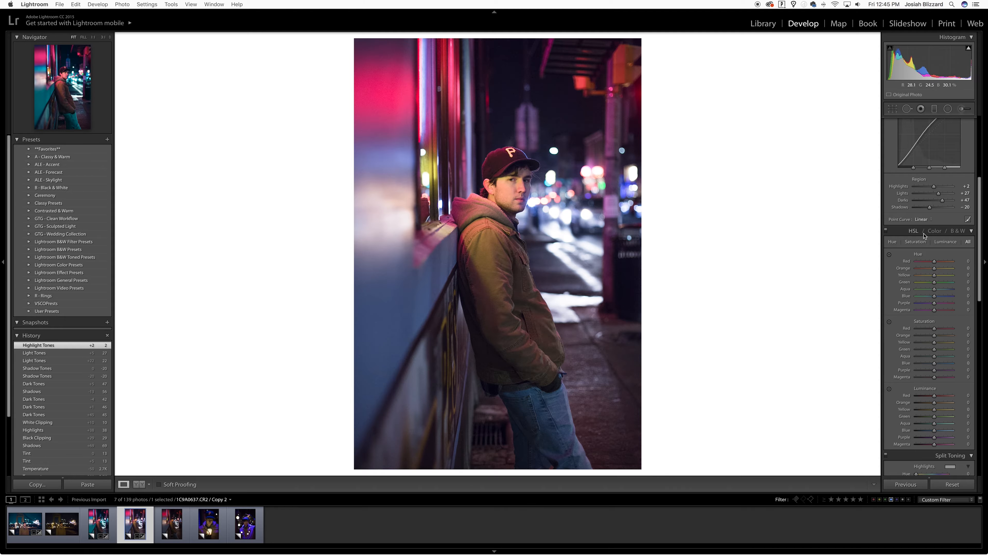
{"action": "left_click", "coordinate": [924, 297]}
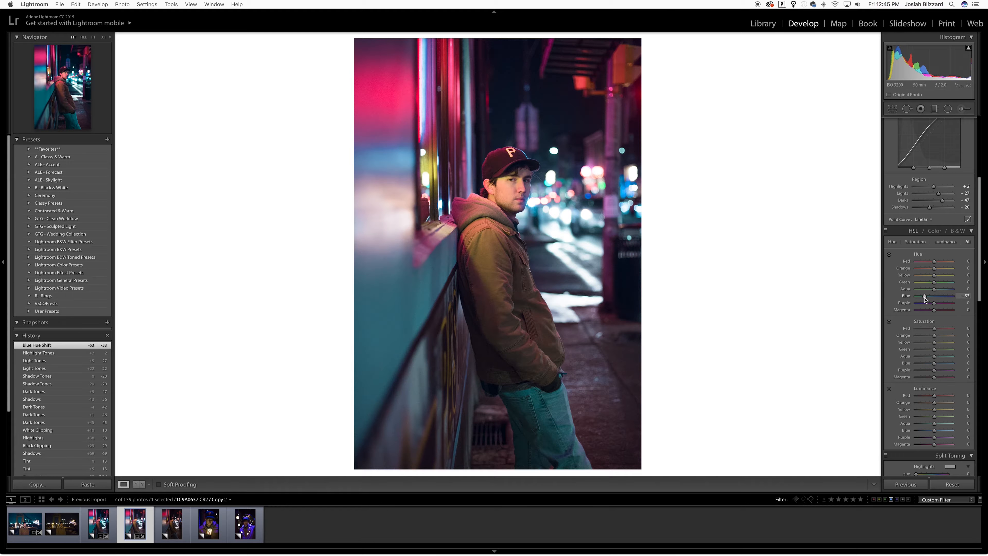
Set the HSL purple hue to −66 and the magenta hue to +88.
{"action": "left_click", "coordinate": [926, 303]}
{"action": "mouse_move", "coordinate": [925, 305]}
{"action": "left_mouse_down"}
{"action": "mouse_move", "coordinate": [962, 305]}
{"action": "mouse_move", "coordinate": [932, 307]}
{"action": "left_mouse_up"}
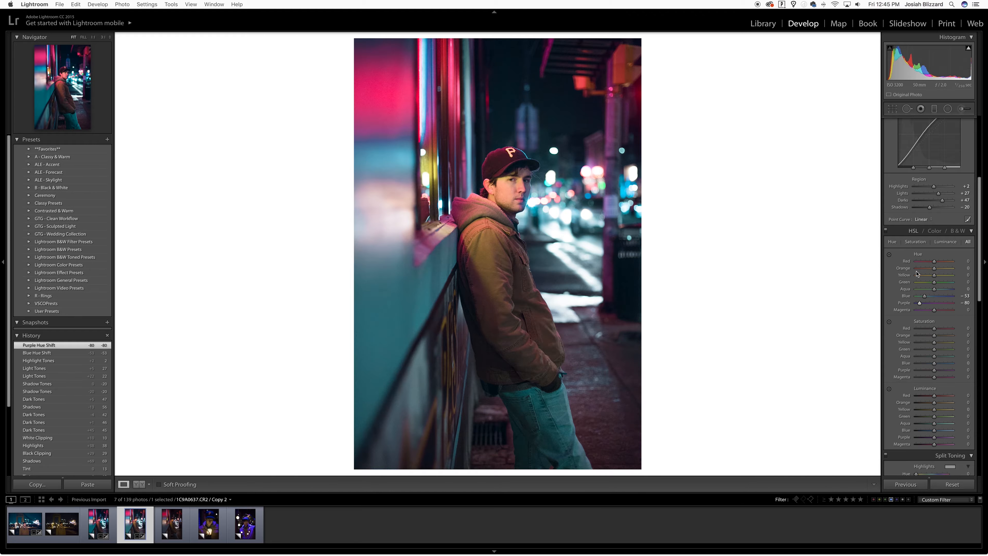
{"action": "left_click_drag", "start_coordinate": [924, 306], "coordinate": [924, 306]}
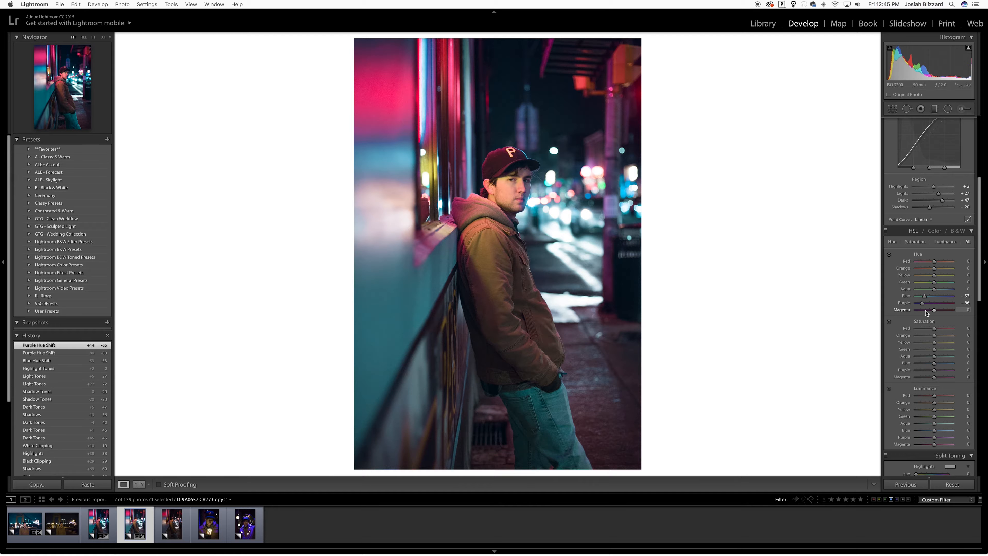
{"action": "left_click_drag", "start_coordinate": [927, 311], "coordinate": [949, 311]}
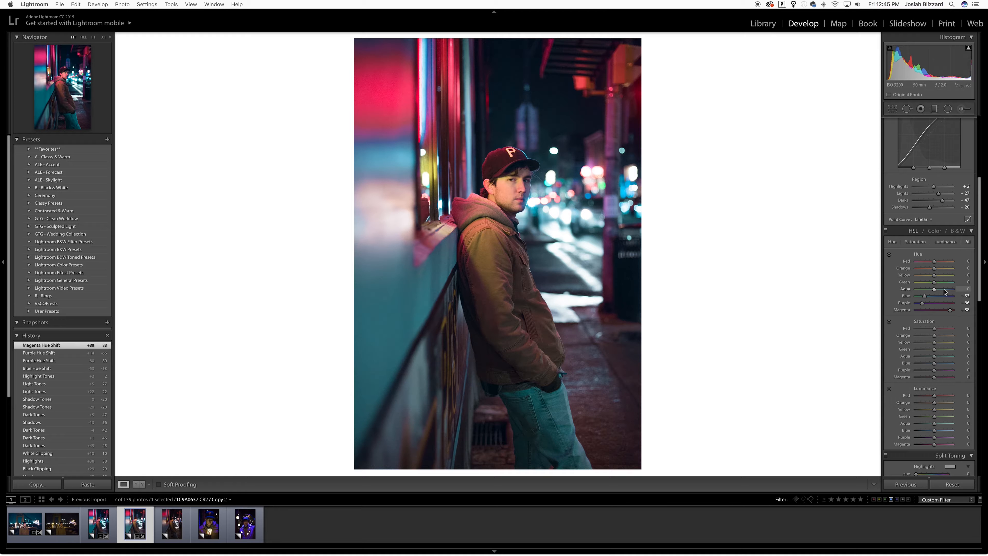
Set the HSL hues to −6 for aqua, −51 for green, −76 for yellow and −67 for orange, and reset red to 0.
{"action": "left_click_drag", "start_coordinate": [946, 291], "coordinate": [982, 275]}
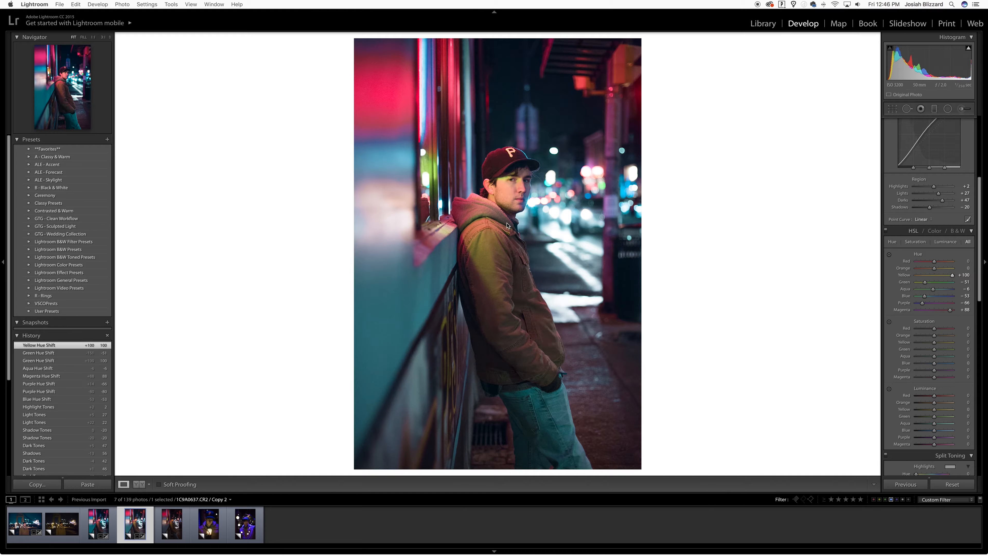
{"action": "left_click_drag", "start_coordinate": [951, 275], "coordinate": [920, 277]}
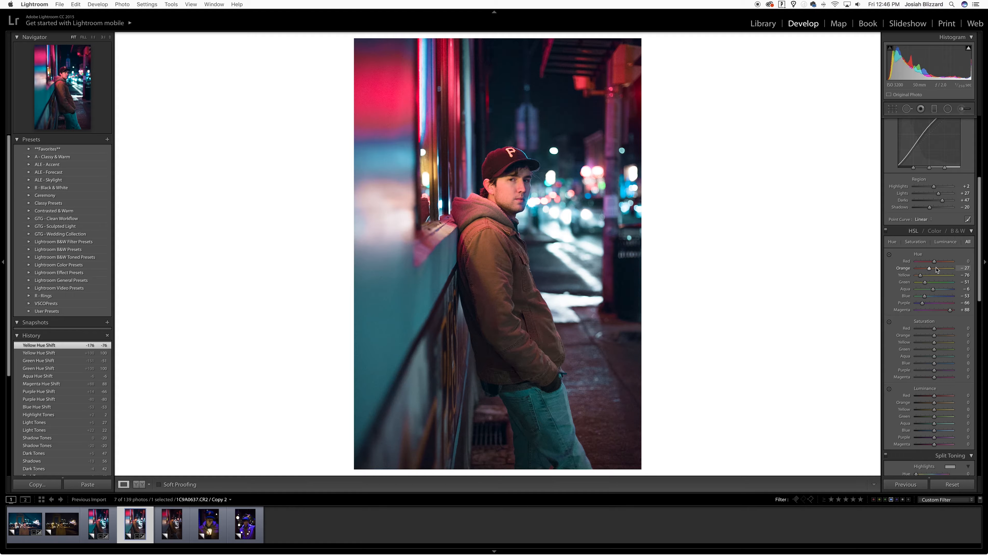
{"action": "left_click_drag", "start_coordinate": [932, 269], "coordinate": [922, 268]}
{"action": "left_click_drag", "start_coordinate": [925, 268], "coordinate": [921, 269]}
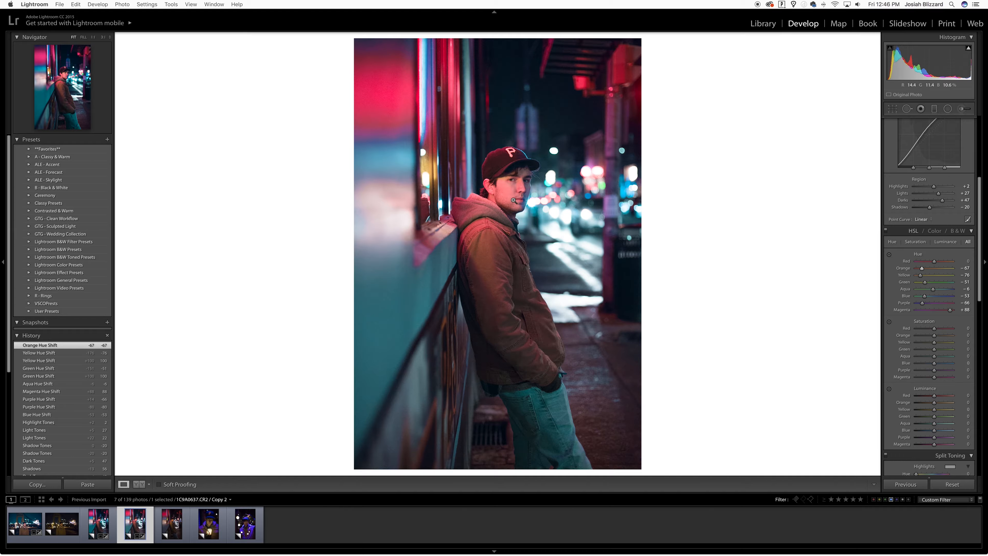
{"action": "left_click_drag", "start_coordinate": [924, 262], "coordinate": [933, 261]}
{"action": "double_click", "coordinate": [934, 261]}
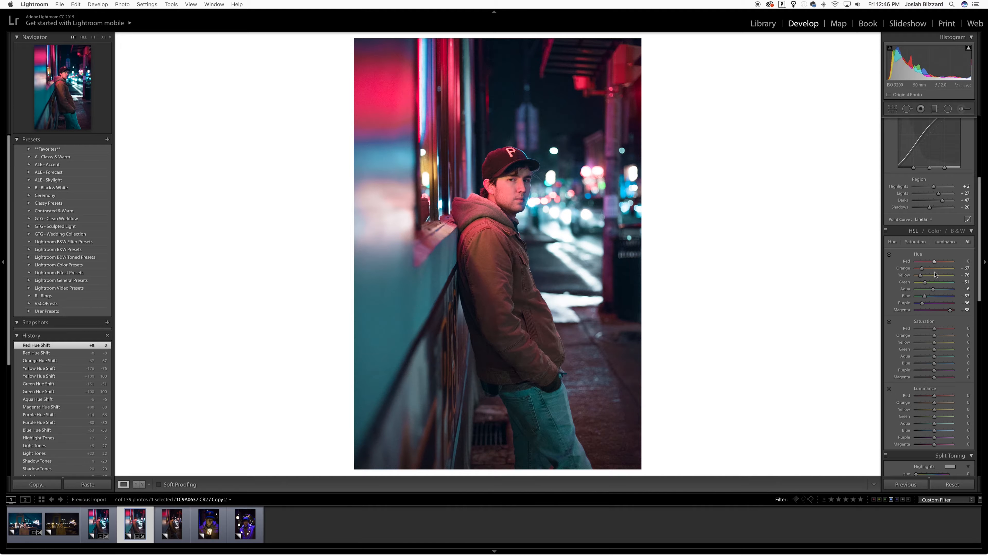
Set the HSL saturation to −10 for orange, +18 for red and +18 for blue, with yellow reset to 0.
{"action": "scroll", "coordinate": [947, 381], "scroll_direction": "down", "scroll_amount": 2}
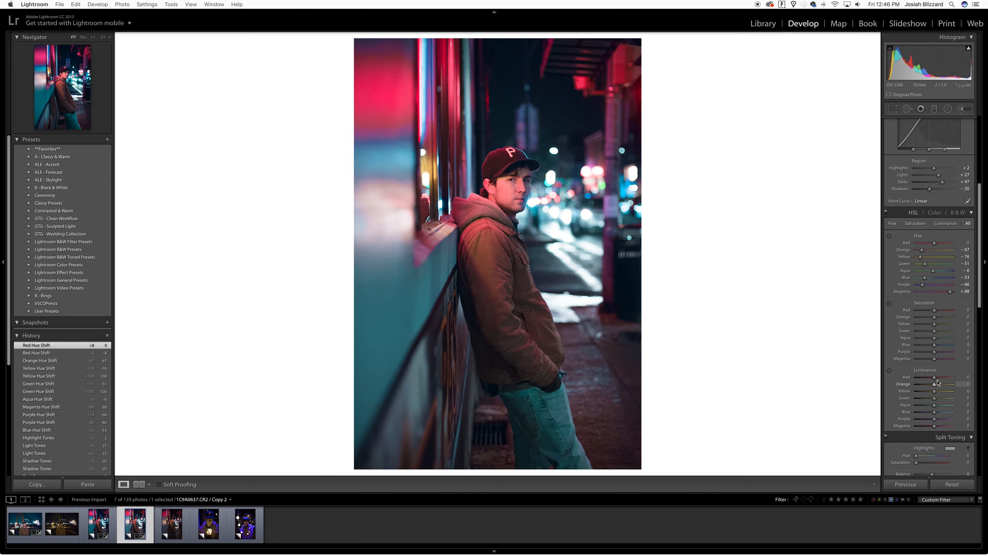
{"action": "mouse_move", "coordinate": [929, 323]}
{"action": "left_mouse_down"}
{"action": "mouse_move", "coordinate": [903, 327]}
{"action": "mouse_move", "coordinate": [935, 328]}
{"action": "mouse_move", "coordinate": [933, 319]}
{"action": "left_mouse_up"}
{"action": "double_click", "coordinate": [934, 328]}
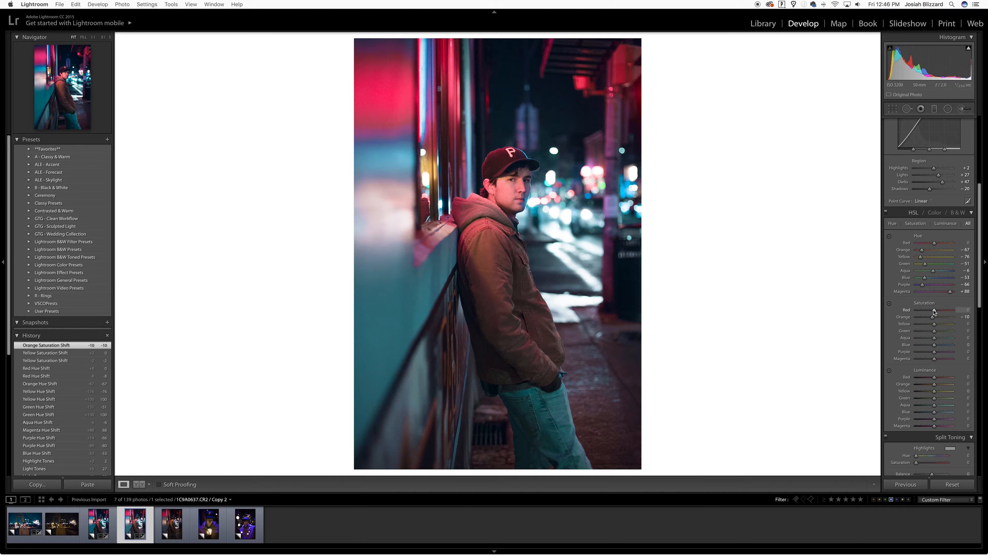
{"action": "left_click_drag", "start_coordinate": [930, 311], "coordinate": [934, 312]}
{"action": "left_click_drag", "start_coordinate": [937, 346], "coordinate": [937, 347]}
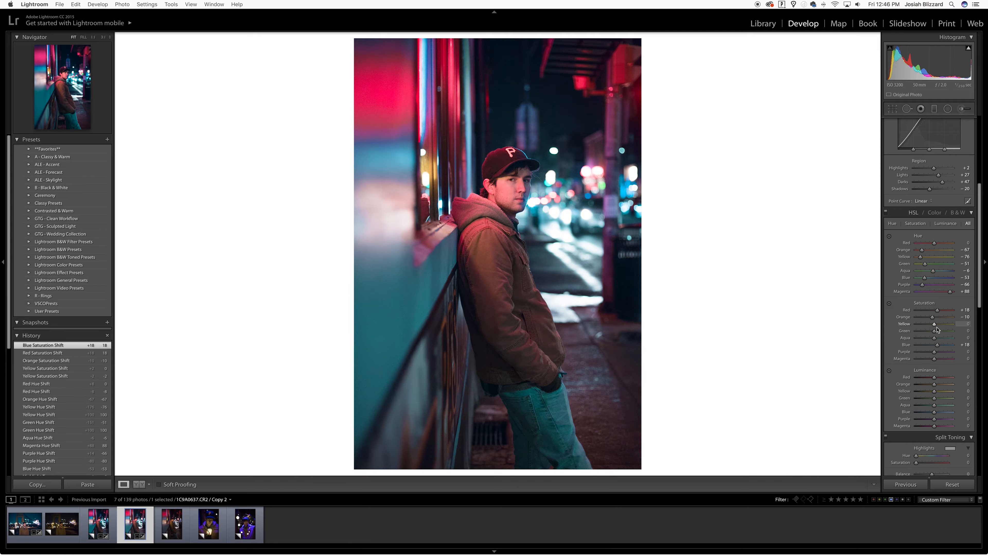
Set the HSL luminance to +39 for blue, +31 for orange, +7 for red and +21 for yellow.
{"action": "scroll", "coordinate": [937, 331], "scroll_direction": "down", "scroll_amount": 3}
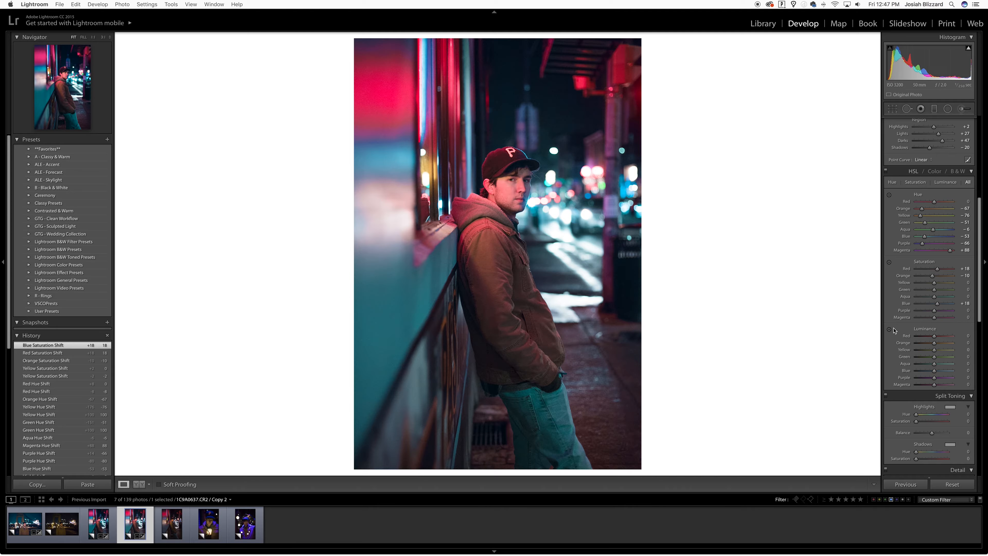
{"action": "left_click_drag", "start_coordinate": [949, 371], "coordinate": [923, 373]}
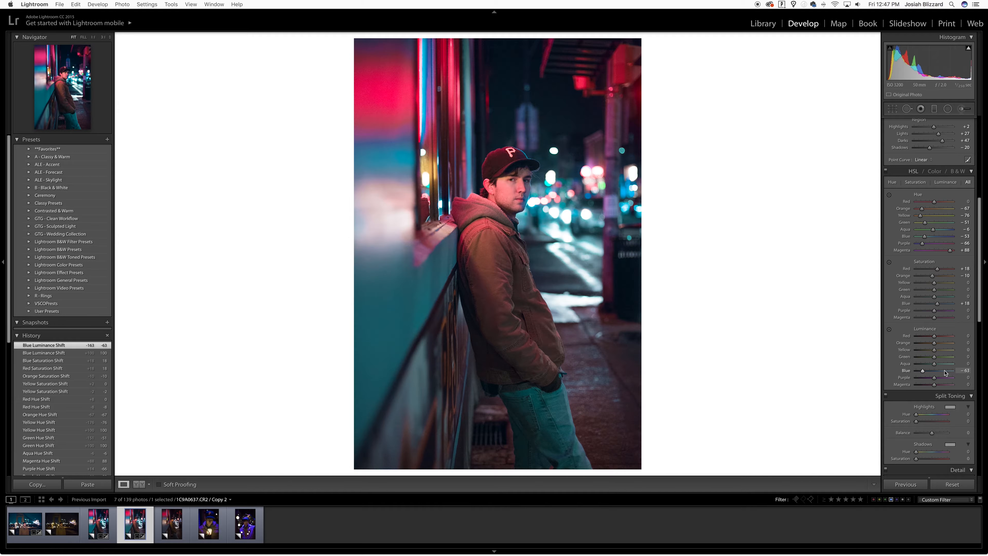
{"action": "left_click", "coordinate": [945, 373]}
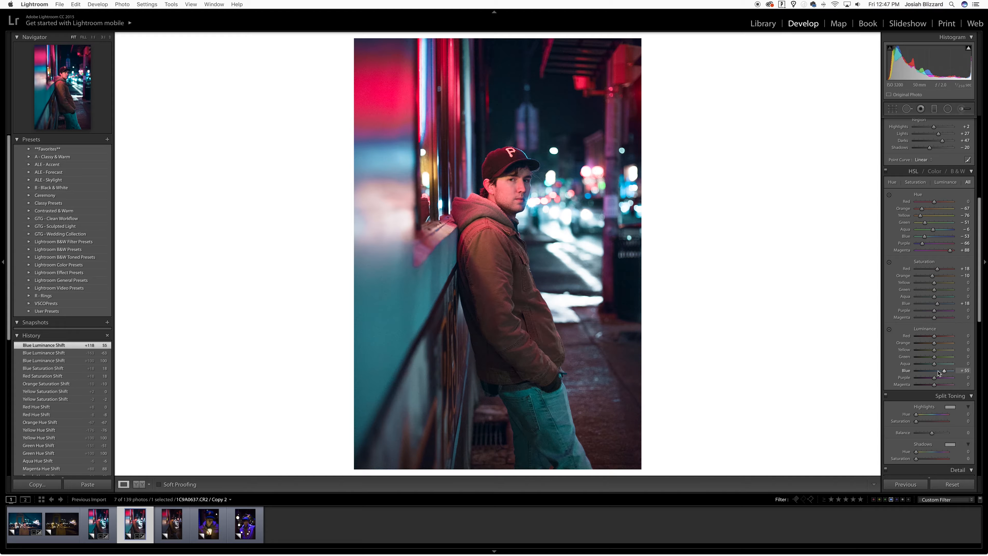
{"action": "mouse_move", "coordinate": [940, 373]}
{"action": "left_mouse_down"}
{"action": "mouse_move", "coordinate": [938, 337]}
{"action": "mouse_move", "coordinate": [935, 354]}
{"action": "left_mouse_up"}
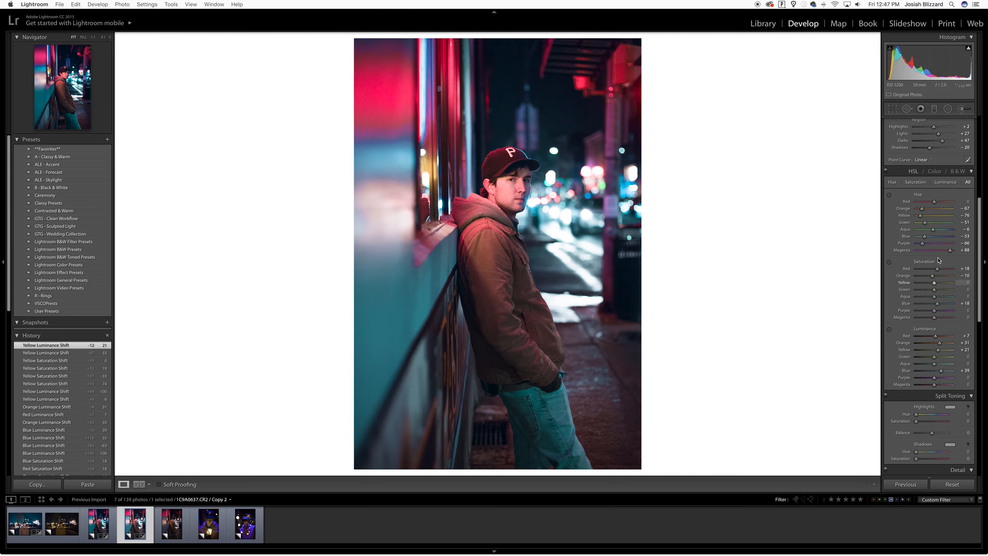
Set the split toning saturation of the shadows to 43.
{"action": "scroll", "coordinate": [939, 260], "scroll_direction": "down", "scroll_amount": 3}
{"action": "scroll", "coordinate": [939, 259], "scroll_direction": "down", "scroll_amount": 2}
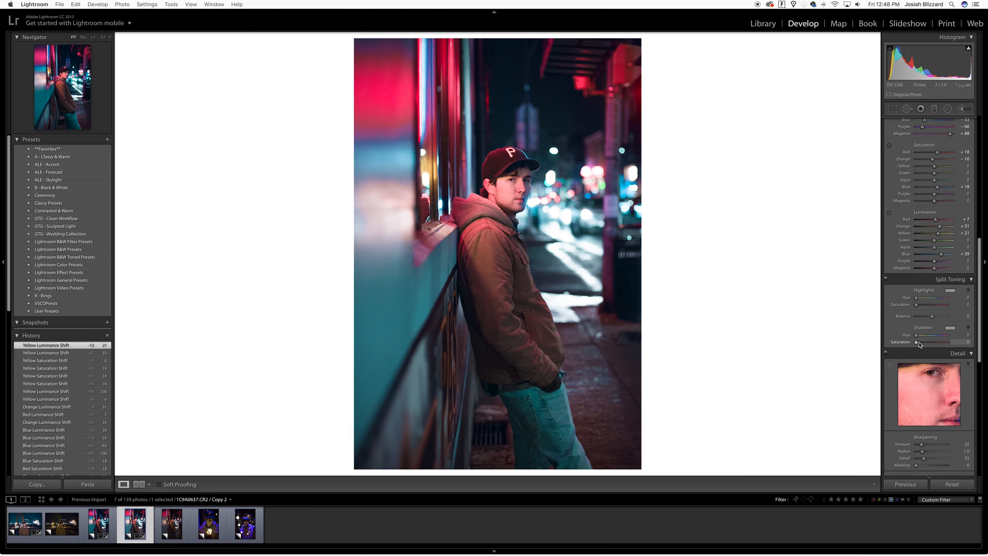
{"action": "left_click", "coordinate": [930, 342]}
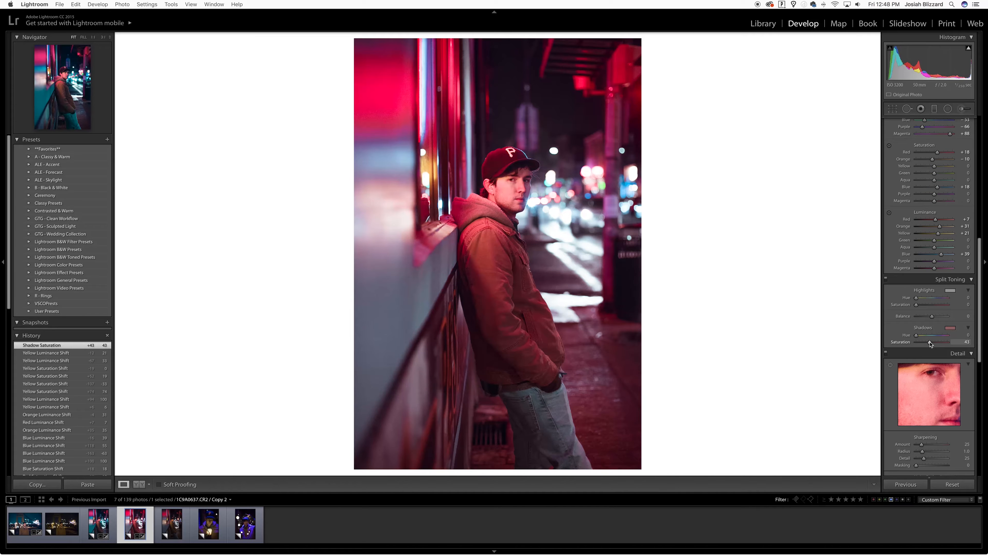
Set split toning to shadows hue 224 and saturation 16, highlights hue 30 and saturation 11, with the balance at +25.
{"action": "left_click", "coordinate": [922, 343]}
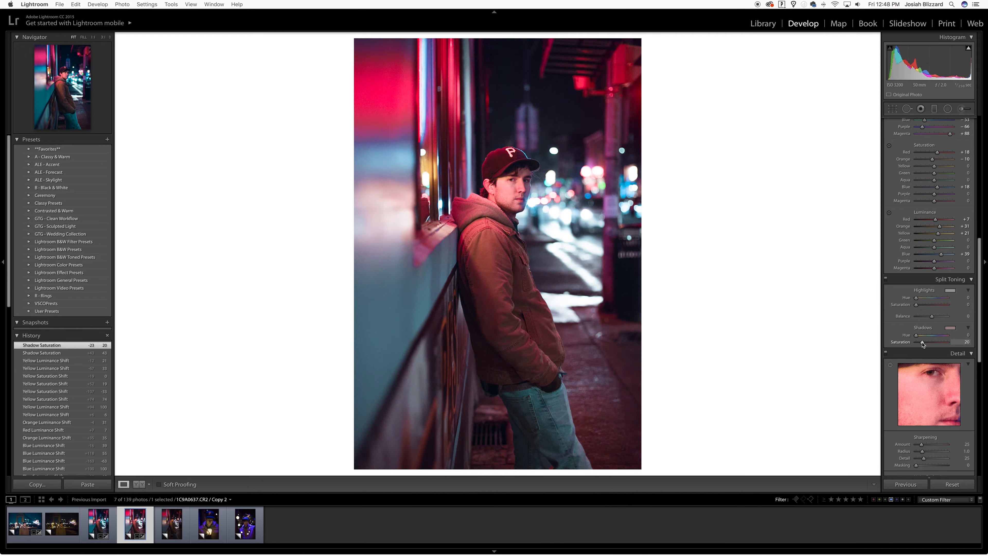
{"action": "mouse_move", "coordinate": [921, 342]}
{"action": "left_mouse_down"}
{"action": "mouse_move", "coordinate": [938, 336]}
{"action": "mouse_move", "coordinate": [921, 344]}
{"action": "left_mouse_up"}
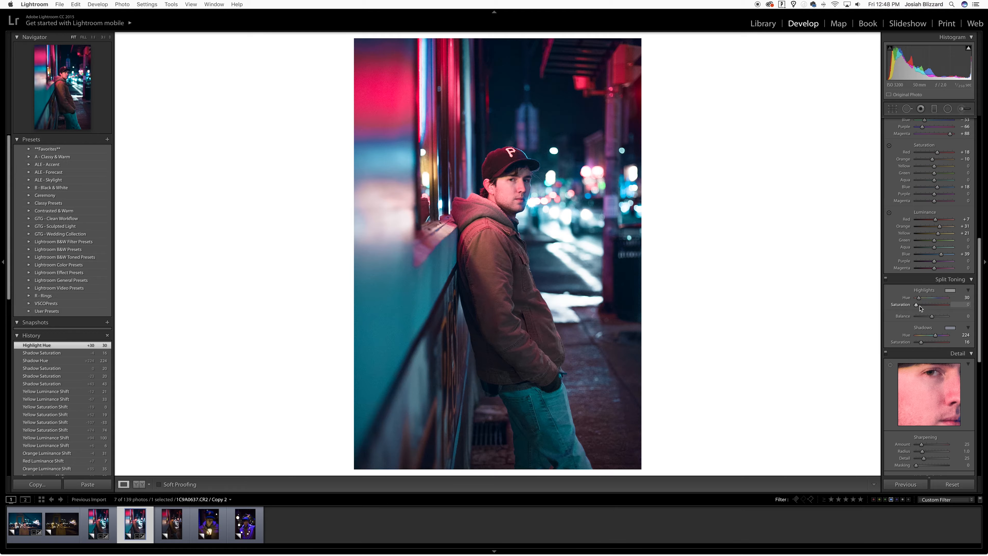
{"action": "left_click", "coordinate": [938, 305]}
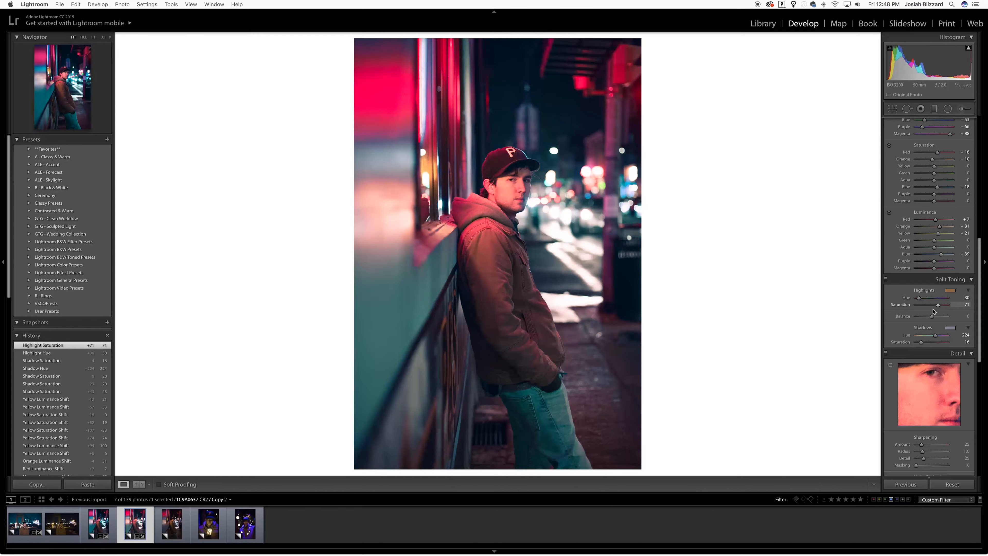
{"action": "left_click", "coordinate": [919, 305]}
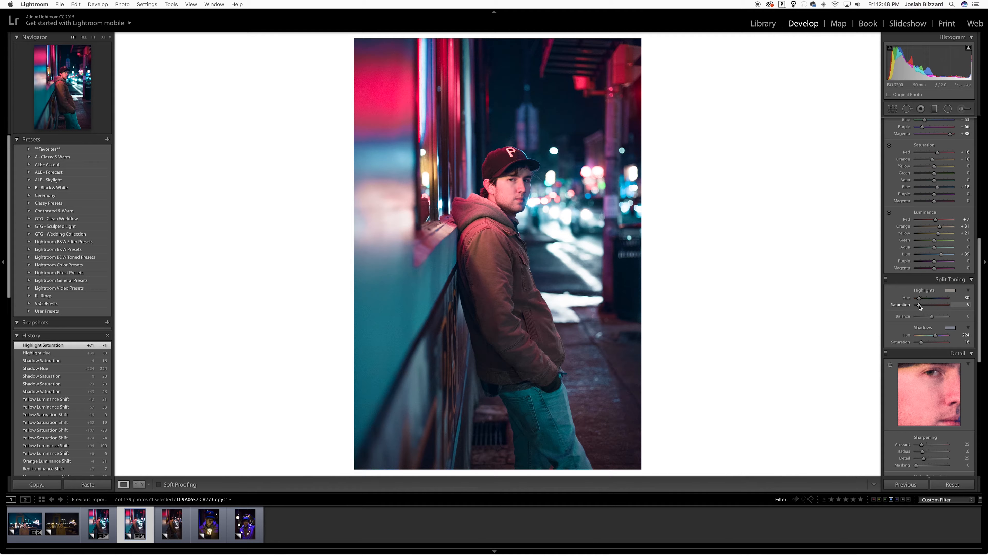
{"action": "left_click_drag", "start_coordinate": [919, 307], "coordinate": [922, 307]}
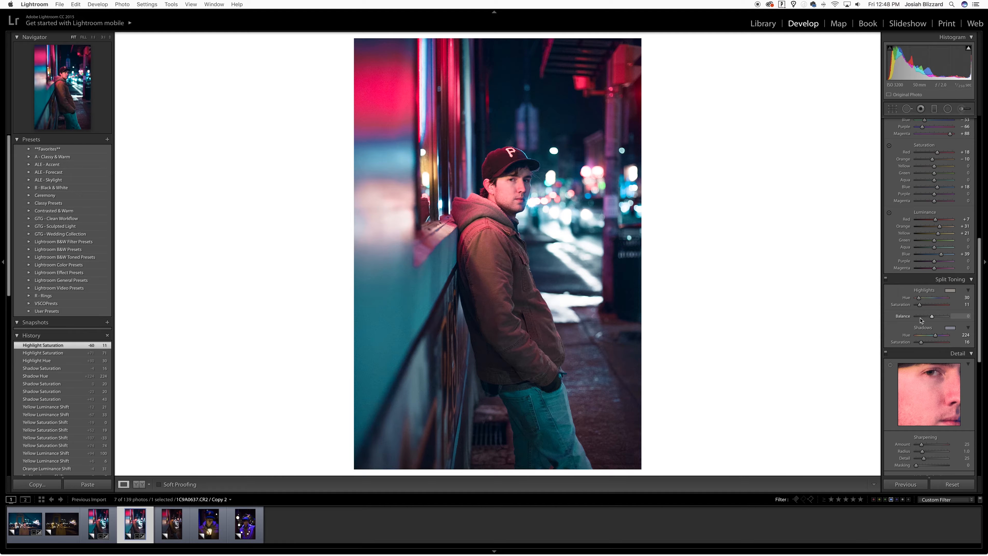
{"action": "mouse_move", "coordinate": [931, 316]}
{"action": "left_mouse_down"}
{"action": "mouse_move", "coordinate": [946, 320]}
{"action": "mouse_move", "coordinate": [936, 319]}
{"action": "left_mouse_up"}
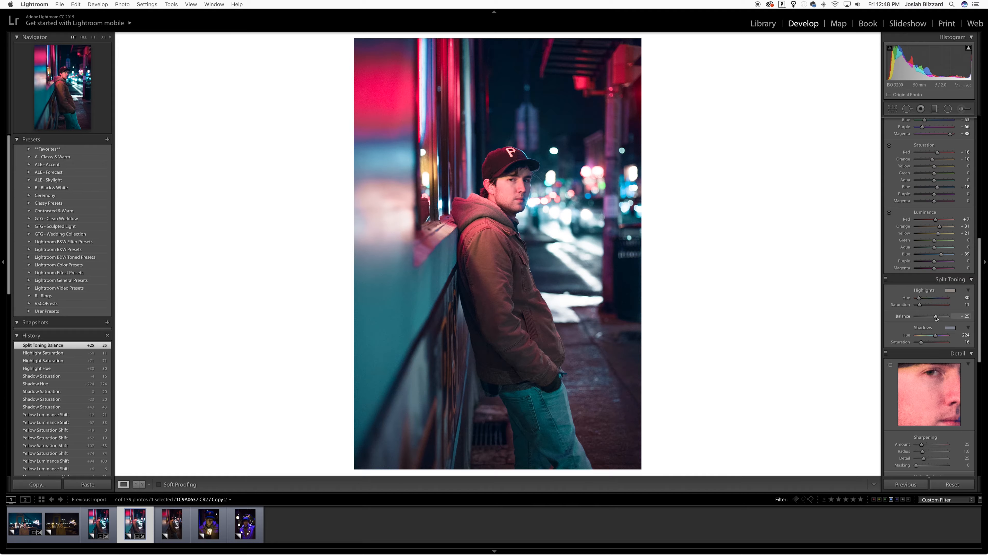
Toggle the split toning adjustments off and on to compare their effect, leaving them off.
{"action": "scroll", "coordinate": [935, 318], "scroll_direction": "up", "scroll_amount": 5}
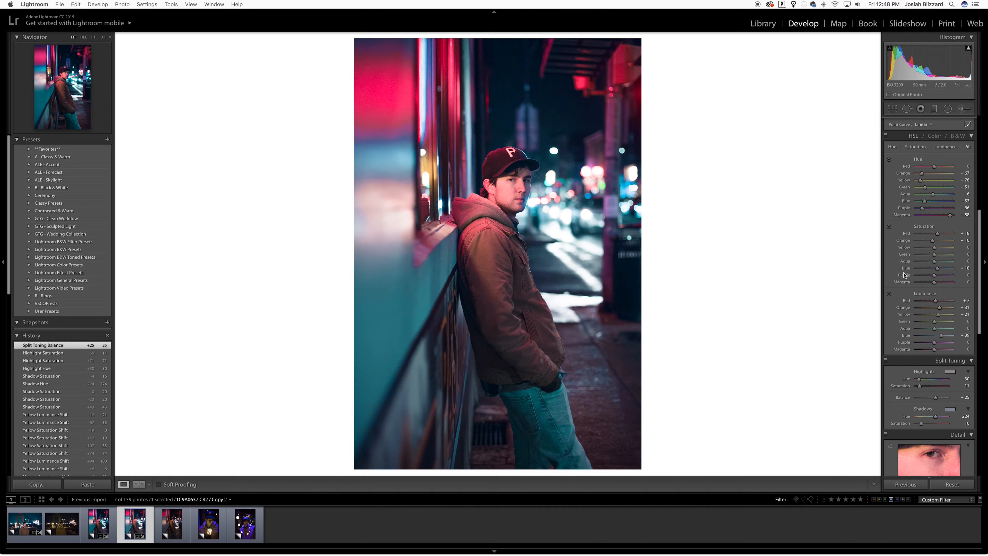
{"action": "left_click", "coordinate": [886, 361]}
{"action": "left_click", "coordinate": [886, 361]}
{"action": "left_click", "coordinate": [886, 360]}
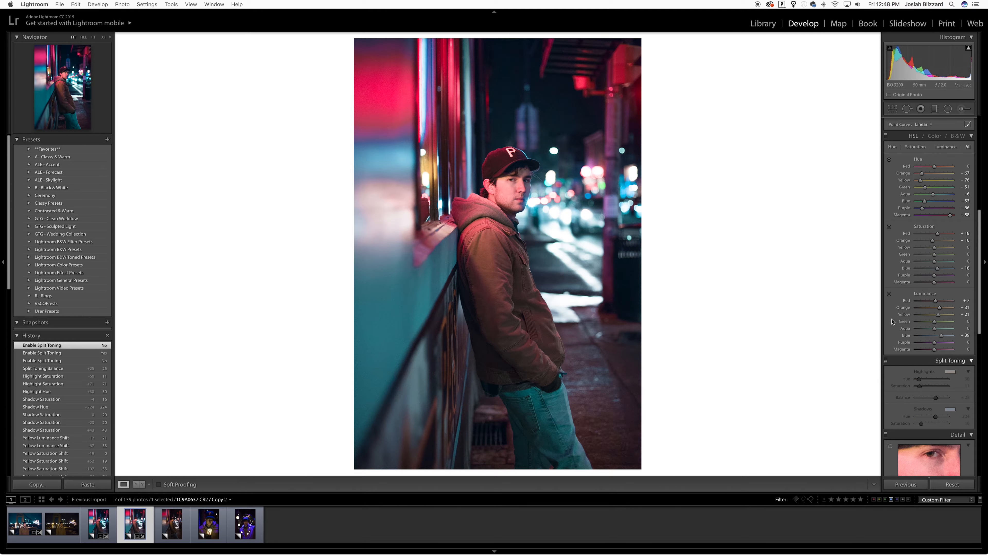
Compare the photo with and without the HSL color adjustments, leaving them enabled.
{"action": "scroll", "coordinate": [910, 197], "scroll_direction": "up", "scroll_amount": 2}
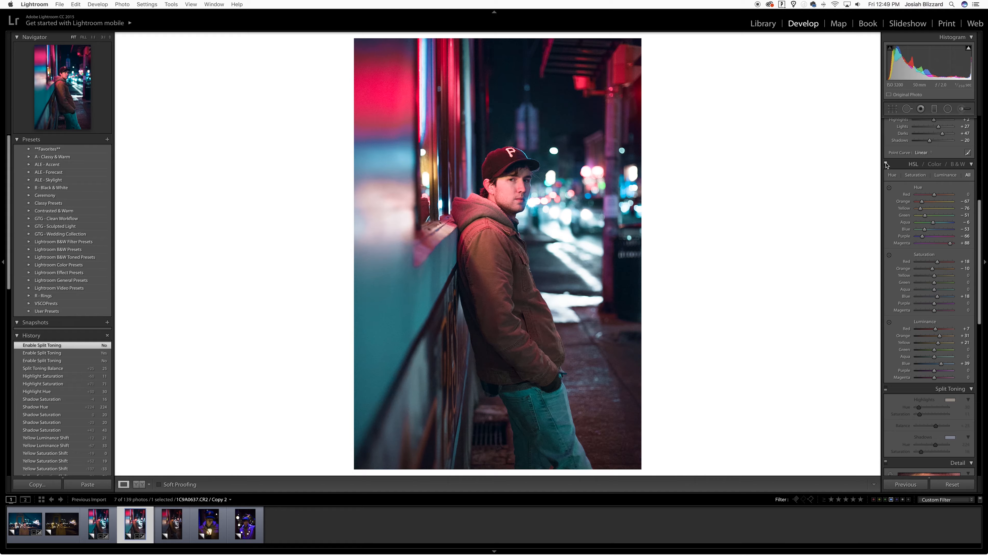
{"action": "left_click", "coordinate": [886, 164]}
{"action": "left_click", "coordinate": [886, 164]}
{"action": "left_click", "coordinate": [885, 164]}
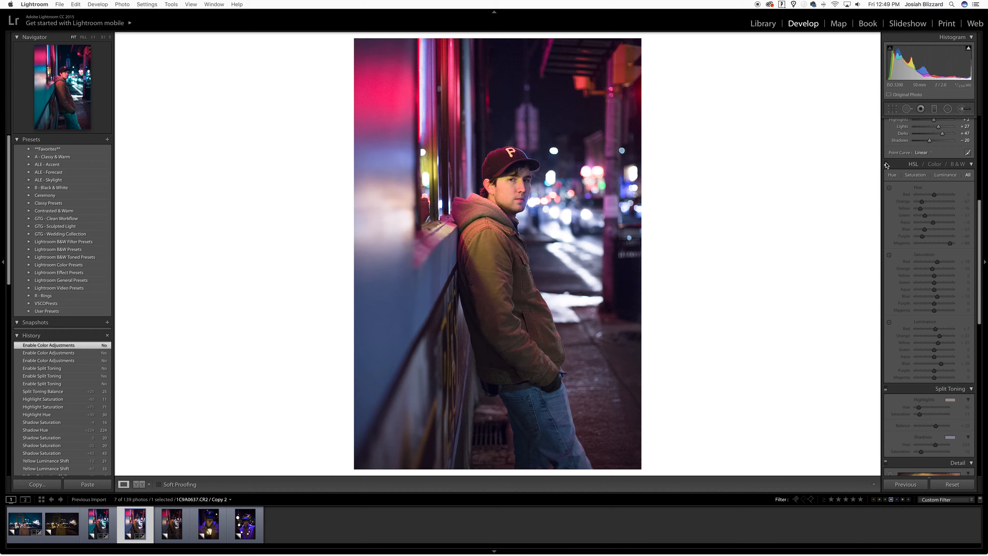
{"action": "left_click", "coordinate": [886, 164]}
{"action": "scroll", "coordinate": [902, 170], "scroll_direction": "up", "scroll_amount": 5}
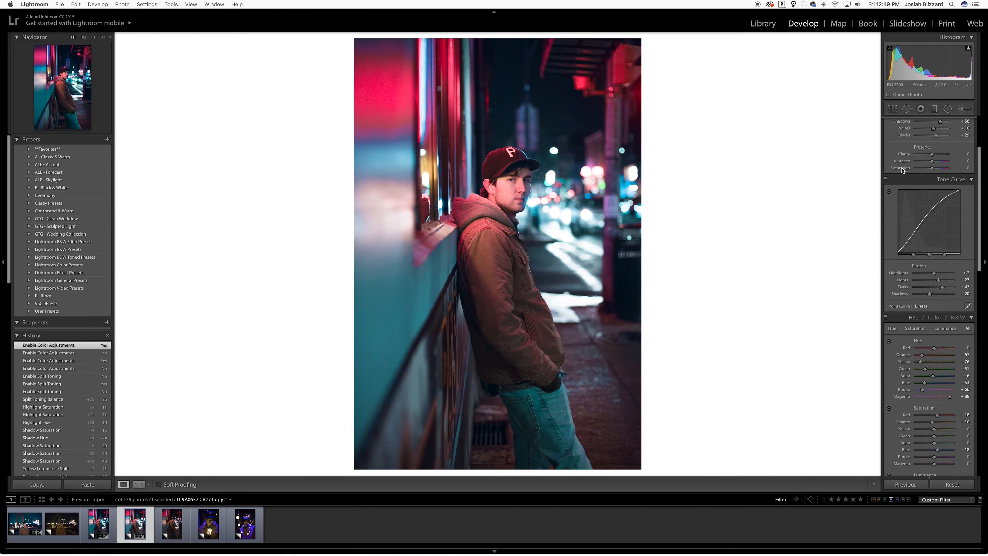
Compare the photo with and without the tone curve, leaving the curve enabled.
{"action": "left_click", "coordinate": [886, 181]}
{"action": "left_click", "coordinate": [886, 181]}
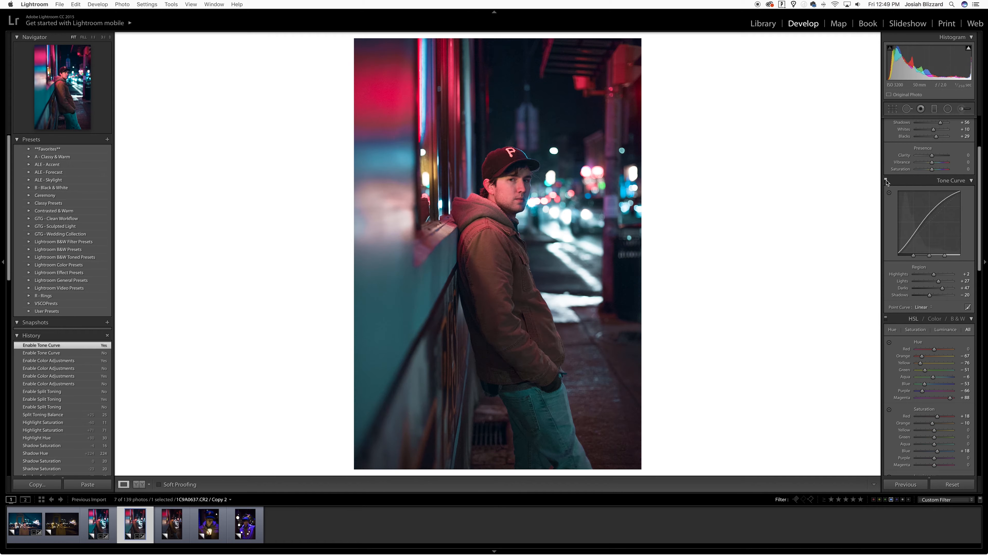
{"action": "scroll", "coordinate": [965, 183], "scroll_direction": "up", "scroll_amount": 4}
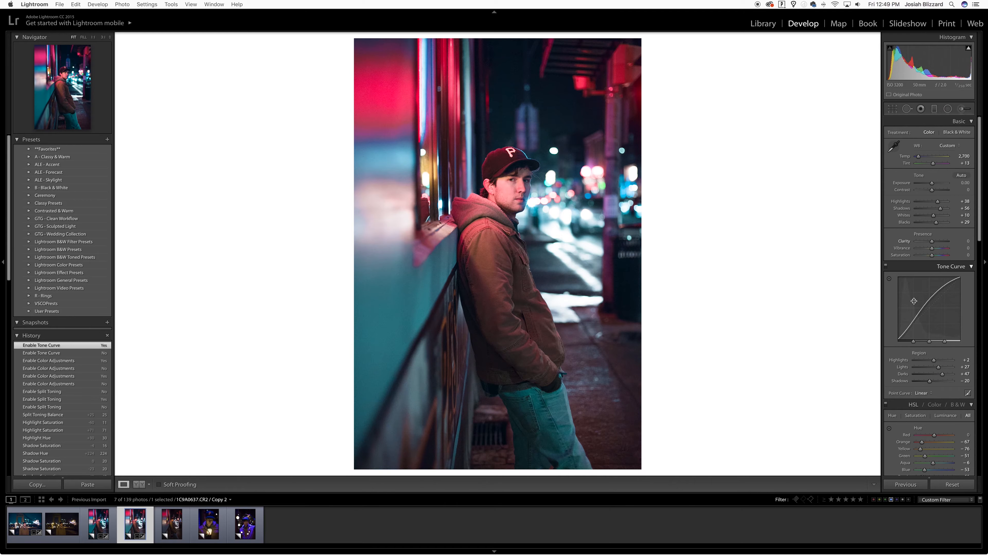
Turn the split toning adjustments back on for the portrait.
{"action": "scroll", "coordinate": [915, 303], "scroll_direction": "down", "scroll_amount": 4}
{"action": "key", "text": "Right"}
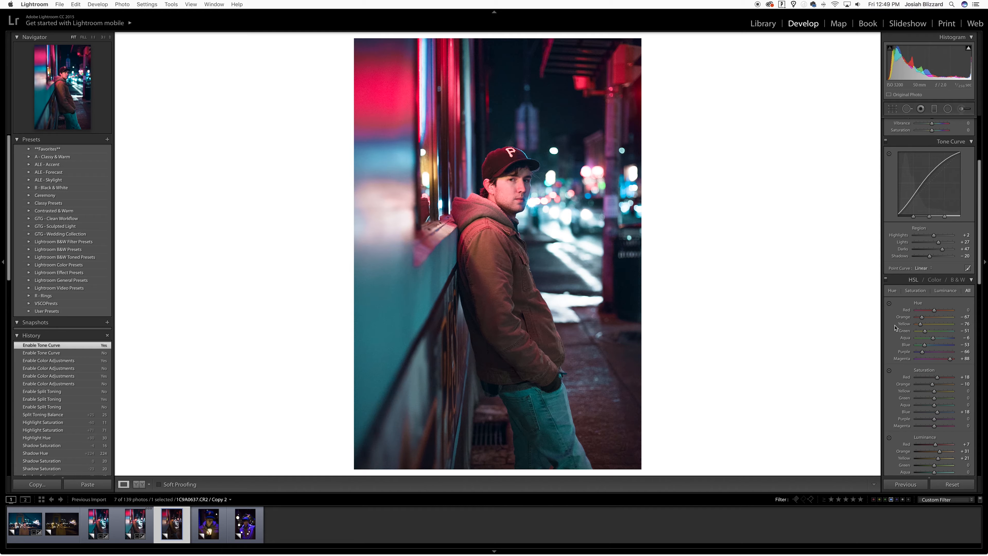
{"action": "key", "text": "Left"}
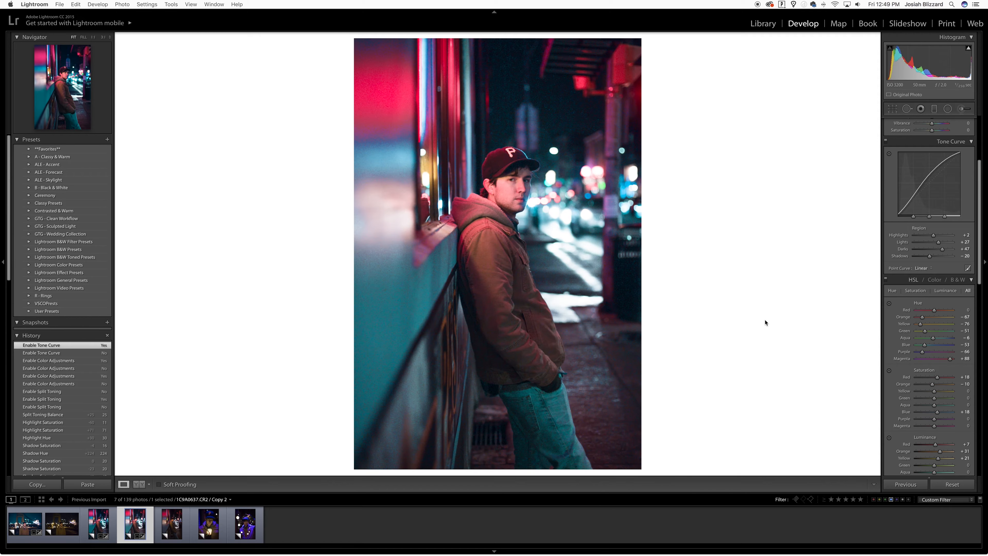
{"action": "scroll", "coordinate": [915, 303], "scroll_direction": "down", "scroll_amount": 10}
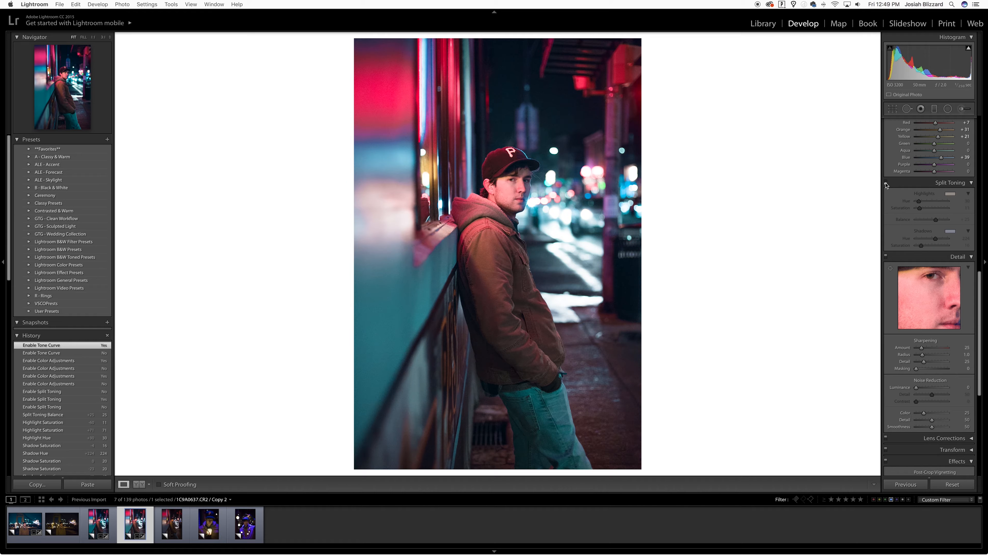
{"action": "left_click", "coordinate": [885, 184]}
Set noise reduction to luminance 23 and color 40, and compare the photo with and without the detail adjustments.
{"action": "scroll", "coordinate": [925, 234], "scroll_direction": "down", "scroll_amount": 4}
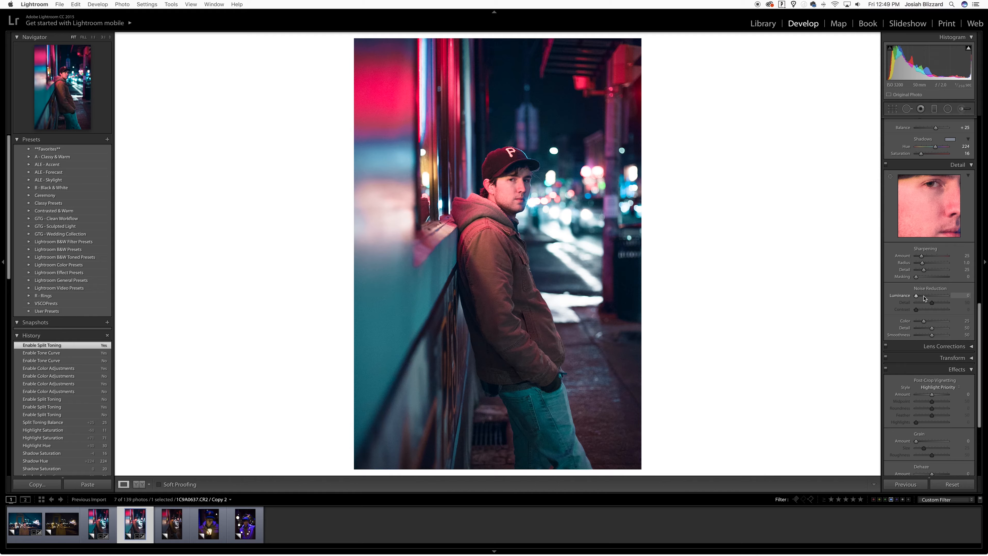
{"action": "left_click_drag", "start_coordinate": [924, 210], "coordinate": [927, 253]}
{"action": "mouse_move", "coordinate": [924, 183]}
{"action": "left_mouse_down"}
{"action": "mouse_move", "coordinate": [926, 225]}
{"action": "mouse_move", "coordinate": [926, 196]}
{"action": "left_mouse_up"}
{"action": "left_click_drag", "start_coordinate": [930, 231], "coordinate": [923, 195]}
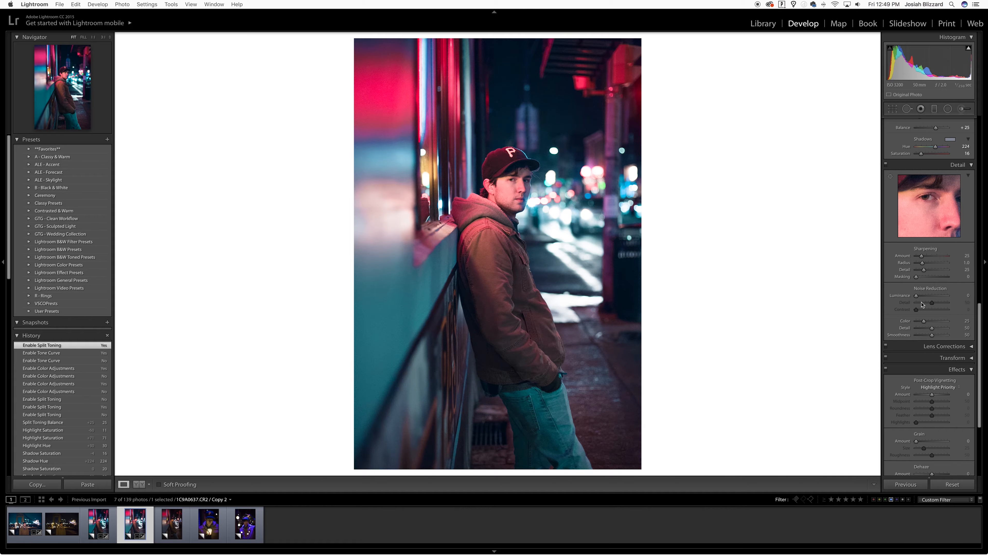
{"action": "left_click", "coordinate": [925, 296]}
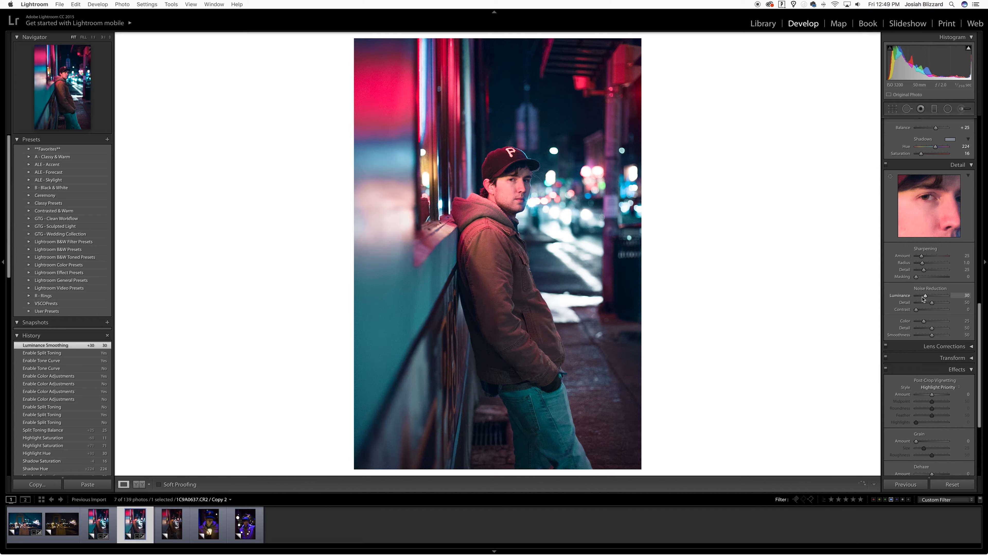
{"action": "double_click", "coordinate": [923, 296]}
{"action": "left_click", "coordinate": [923, 296]}
{"action": "left_click", "coordinate": [927, 320]}
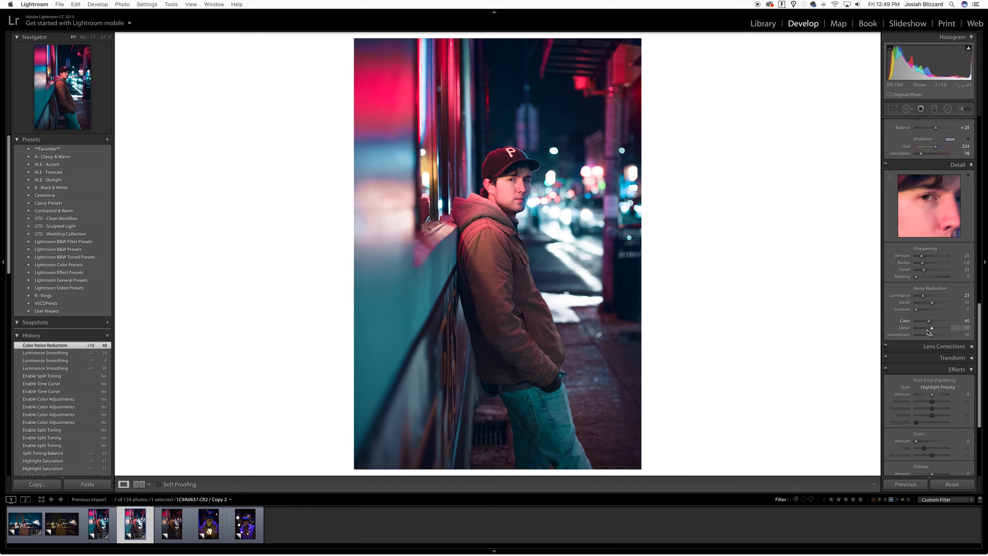
{"action": "left_click", "coordinate": [885, 164]}
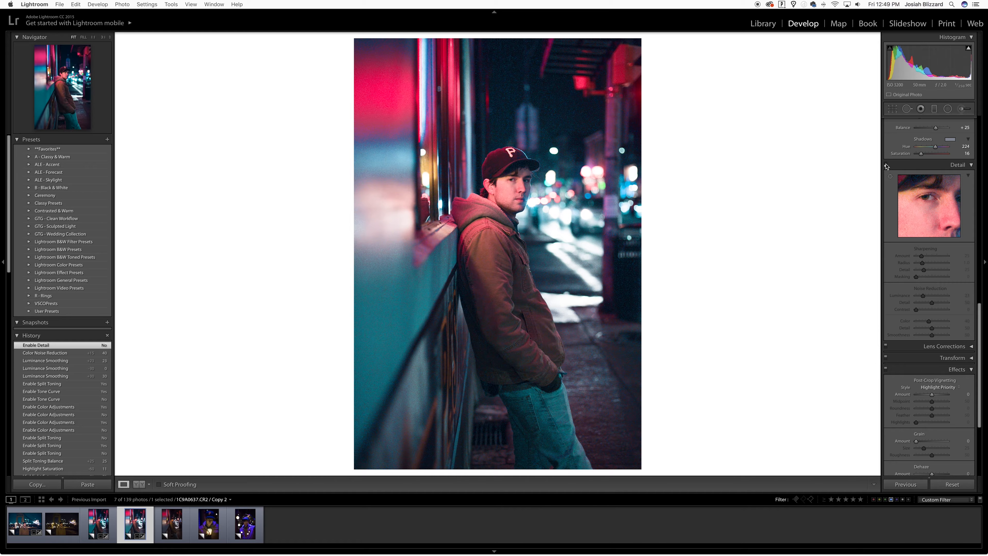
{"action": "left_click", "coordinate": [885, 165]}
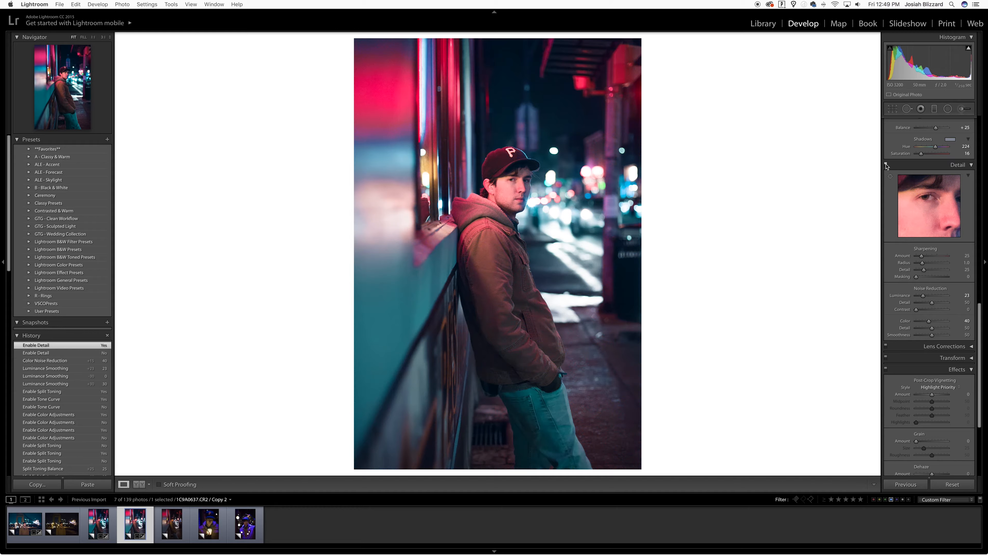
Set the dehaze amount in the effects to +5.
{"action": "scroll", "coordinate": [917, 298], "scroll_direction": "down", "scroll_amount": 5}
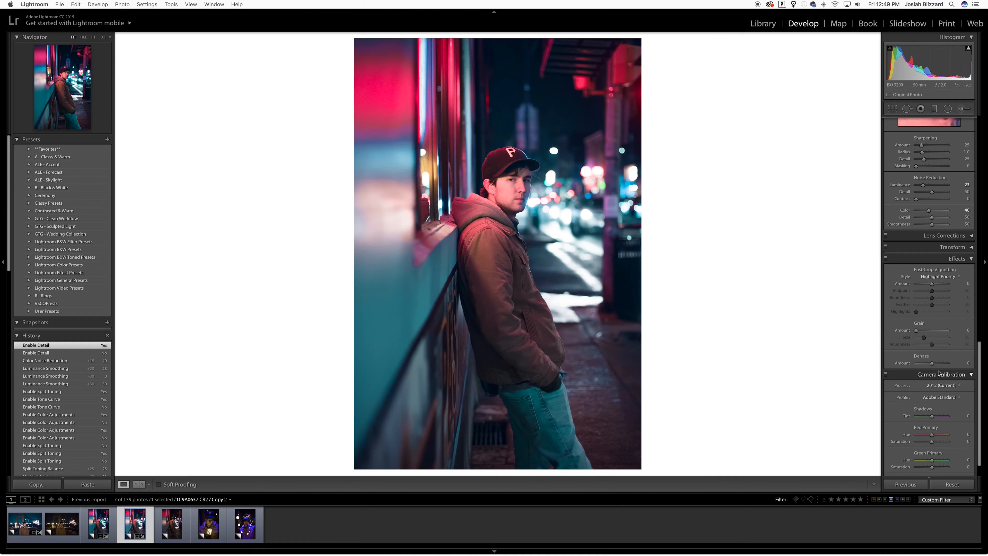
{"action": "scroll", "coordinate": [934, 368], "scroll_direction": "down", "scroll_amount": 2}
{"action": "left_click_drag", "start_coordinate": [932, 337], "coordinate": [935, 340]}
{"action": "double_click", "coordinate": [935, 339]}
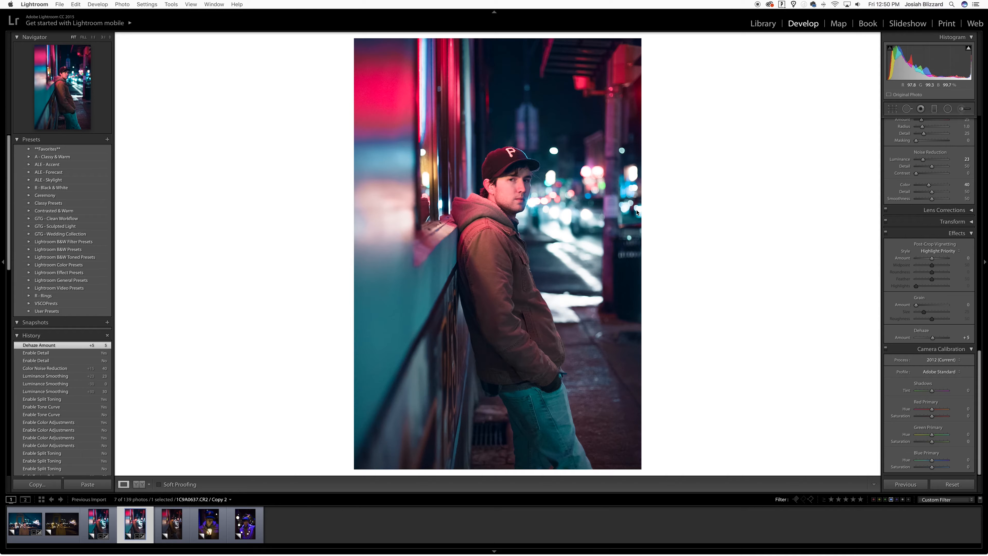
Set the camera calibration hue of the blue primary to −25.
{"action": "scroll", "coordinate": [950, 429], "scroll_direction": "down", "scroll_amount": 1}
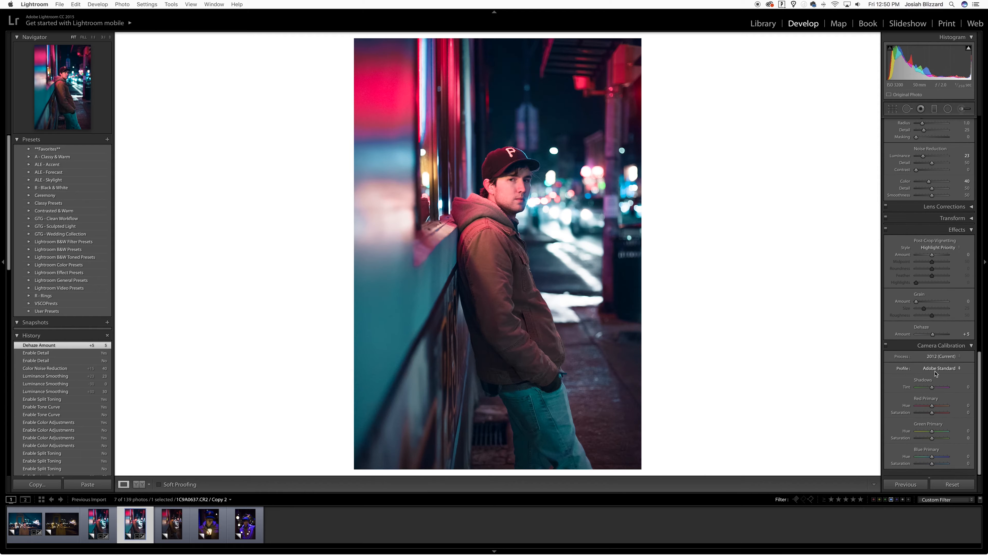
{"action": "scroll", "coordinate": [950, 429], "scroll_direction": "up", "scroll_amount": 1}
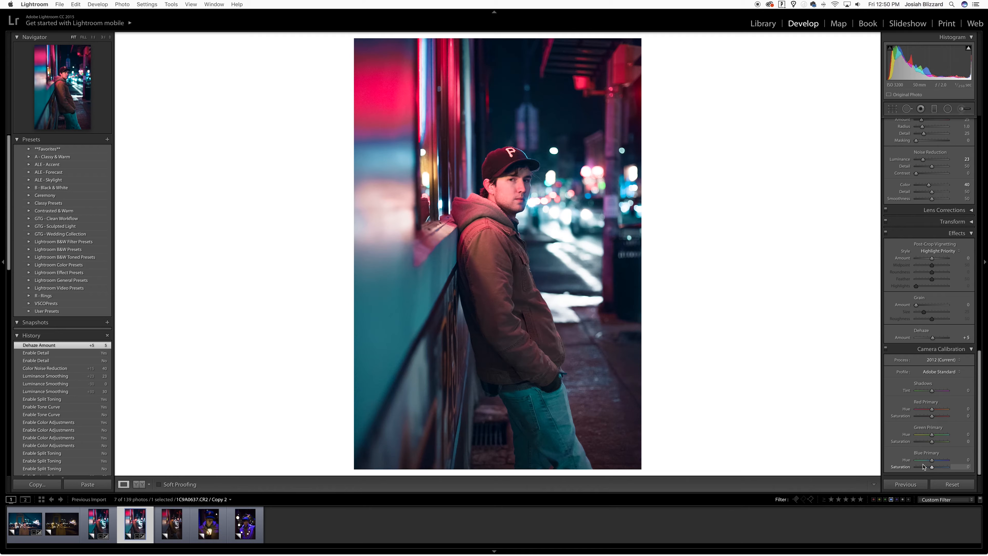
{"action": "mouse_move", "coordinate": [923, 463]}
{"action": "left_mouse_down"}
{"action": "mouse_move", "coordinate": [940, 462]}
{"action": "mouse_move", "coordinate": [926, 462]}
{"action": "left_mouse_up"}
{"action": "left_click", "coordinate": [926, 462]}
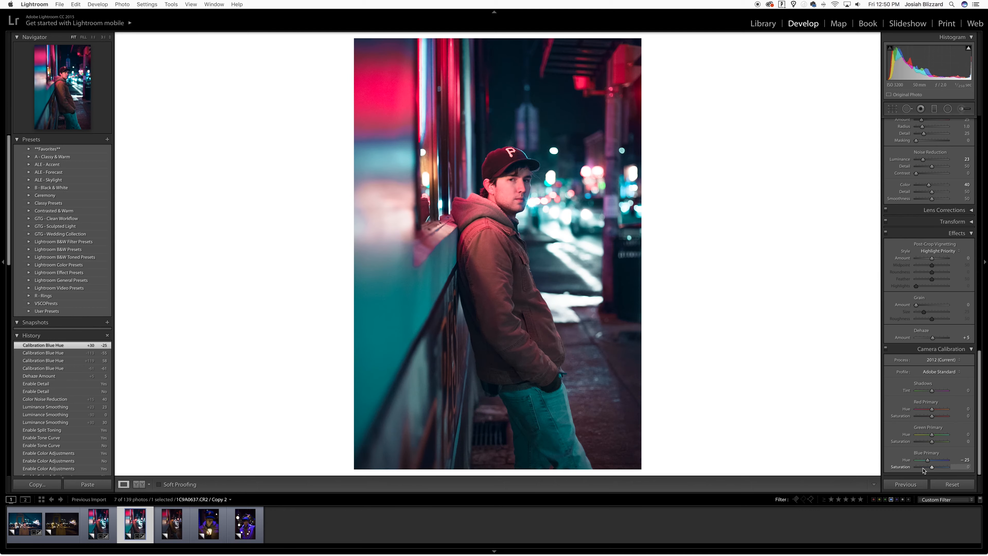
Set the blue primary saturation in camera calibration to +32 and compare the photo with and without the calibration.
{"action": "left_click", "coordinate": [923, 468]}
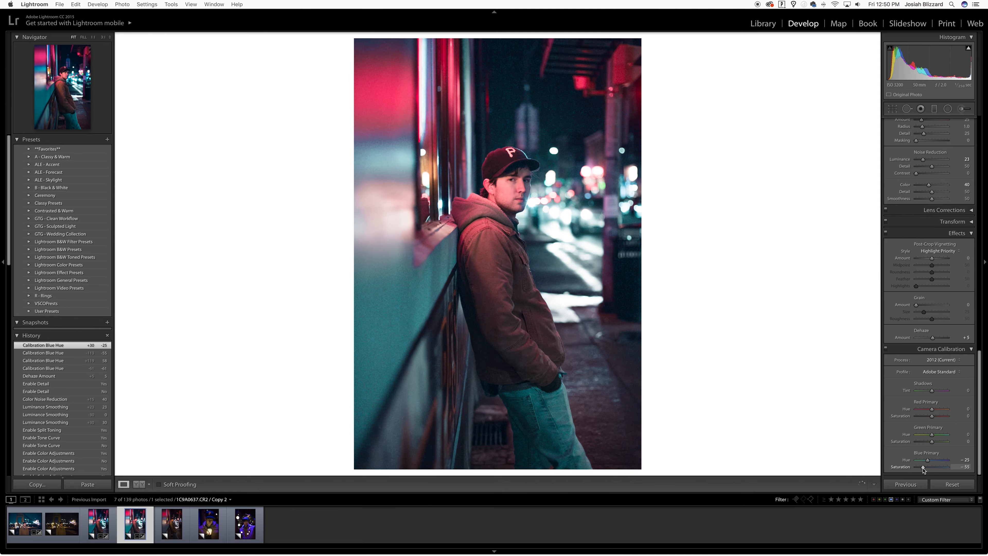
{"action": "left_click", "coordinate": [941, 468]}
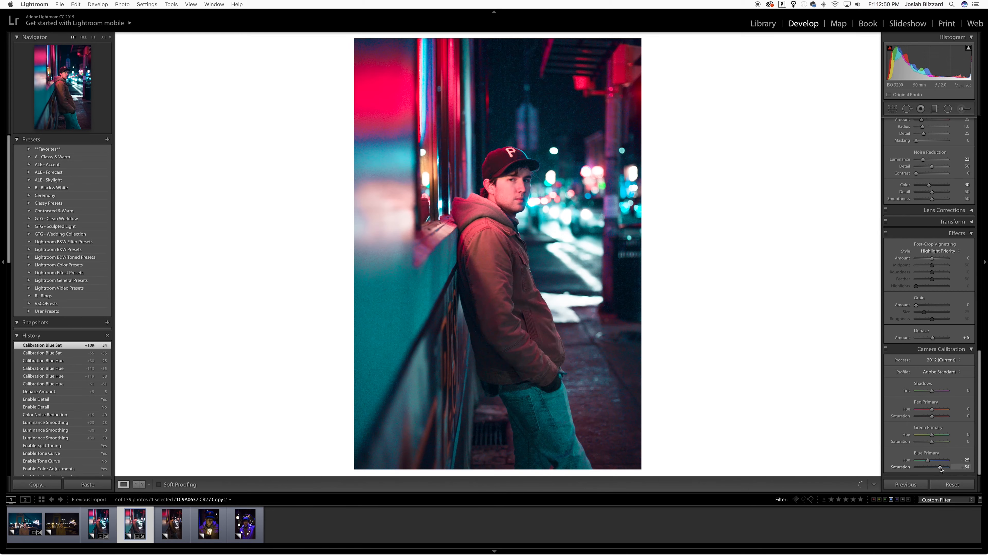
{"action": "left_click", "coordinate": [926, 468]}
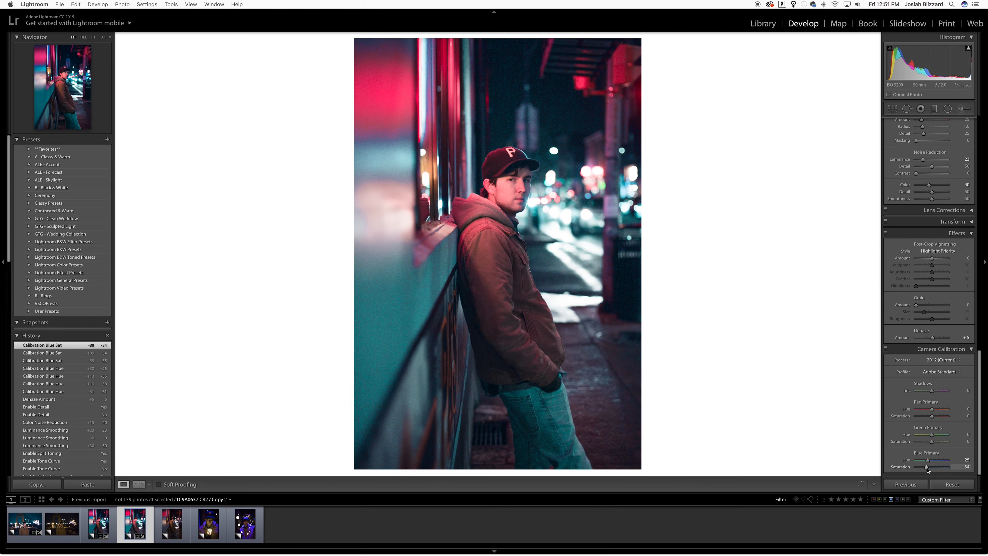
{"action": "left_click", "coordinate": [936, 468]}
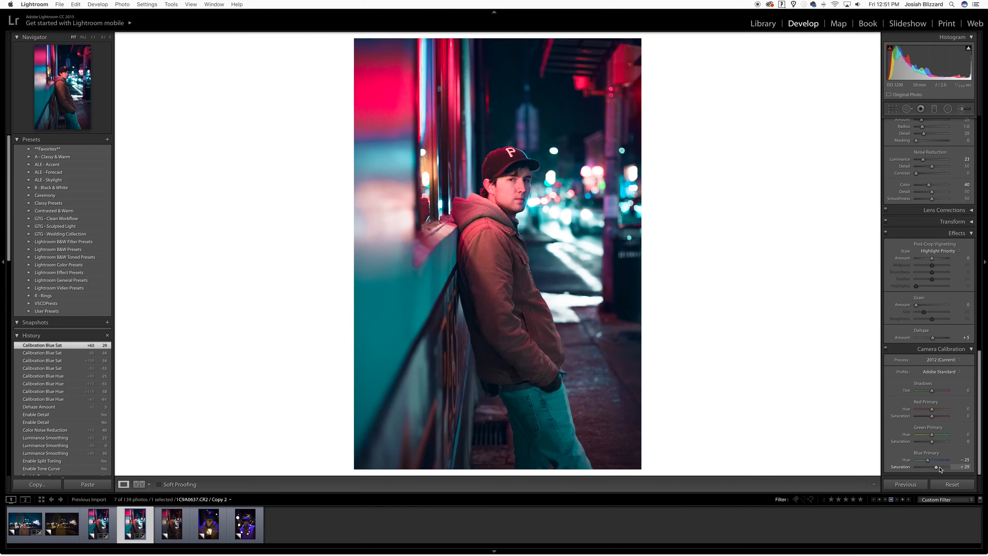
{"action": "left_click", "coordinate": [936, 468]}
{"action": "left_click", "coordinate": [886, 349]}
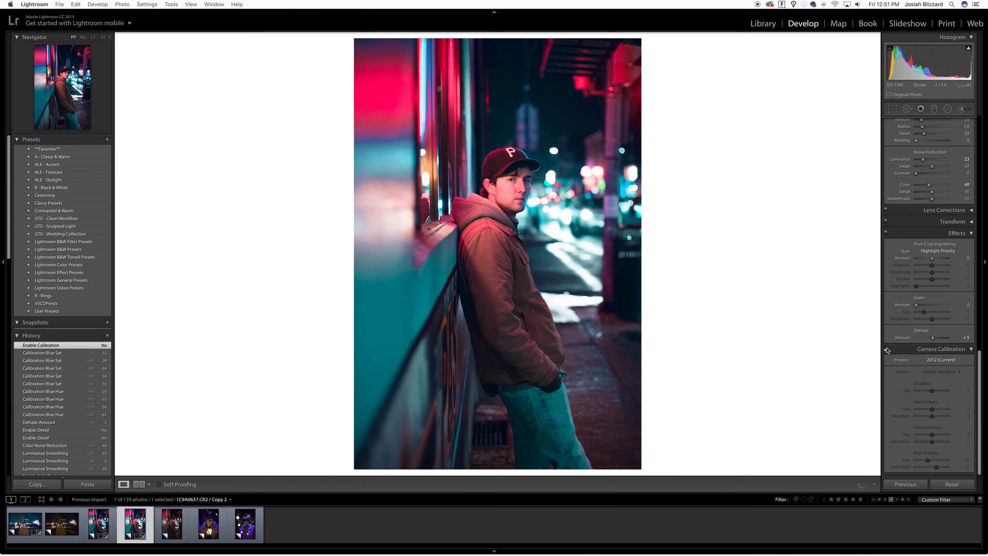
{"action": "left_click", "coordinate": [885, 348]}
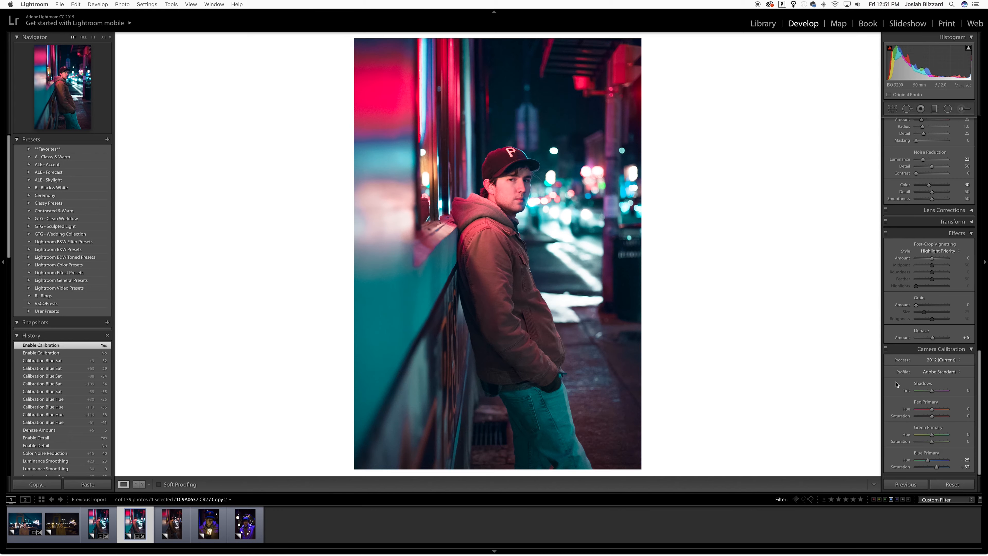
Try the camera calibration red primary hue at −35 and +40, and reset it to 0.
{"action": "left_click", "coordinate": [926, 410]}
{"action": "left_click", "coordinate": [937, 410]}
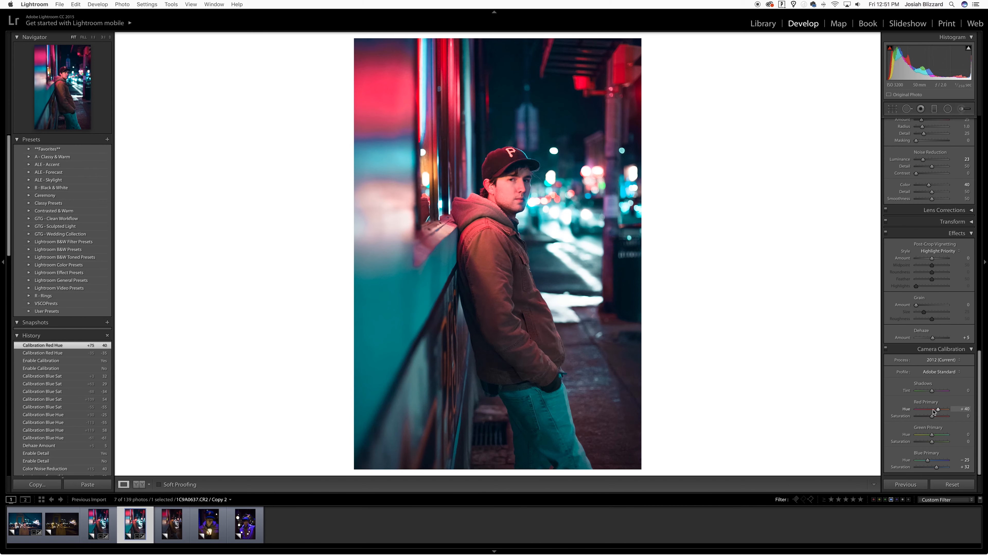
{"action": "left_click", "coordinate": [933, 409]}
{"action": "double_click", "coordinate": [932, 409]}
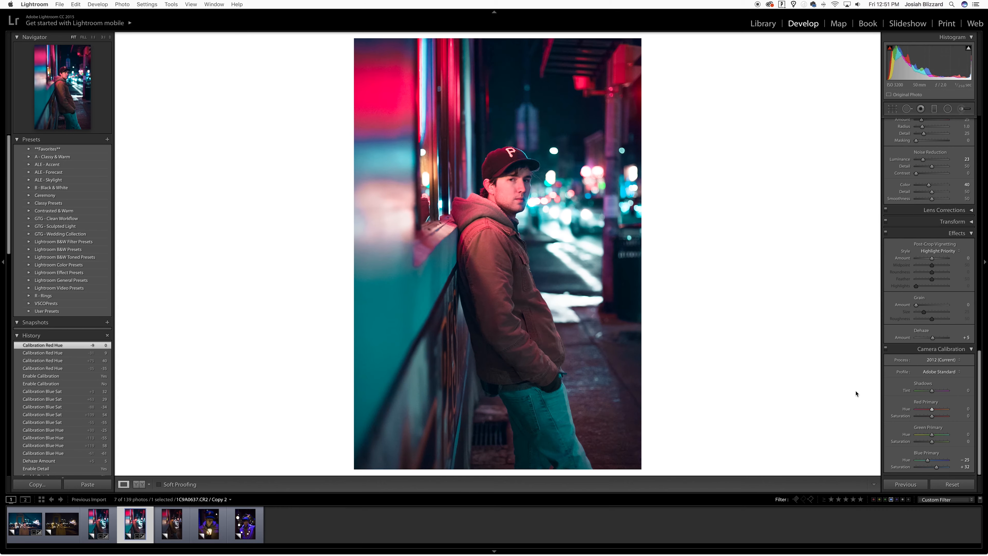
Try the camera calibration green primary hue at −69, +49 and −45, and reset it to 0.
{"action": "left_click", "coordinate": [921, 434]}
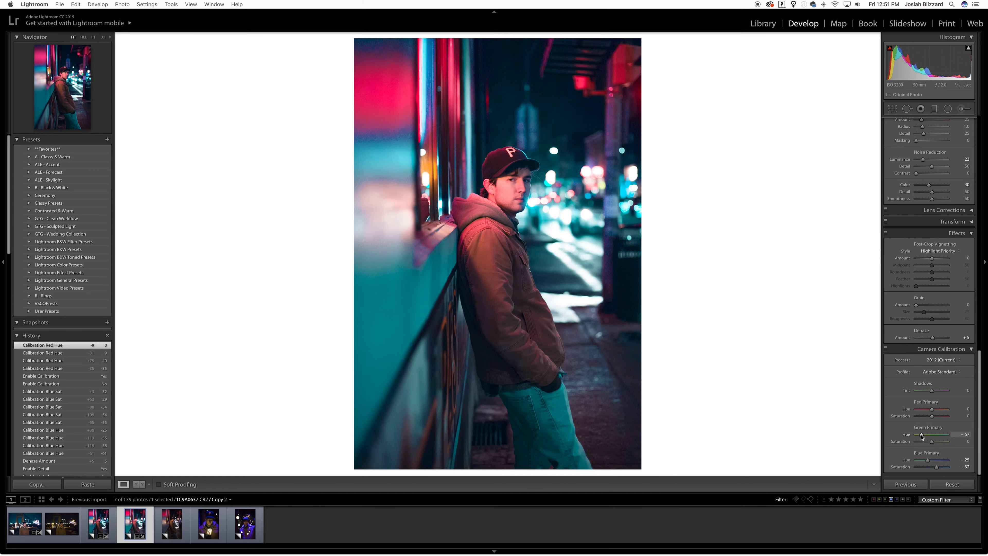
{"action": "left_click", "coordinate": [939, 435]}
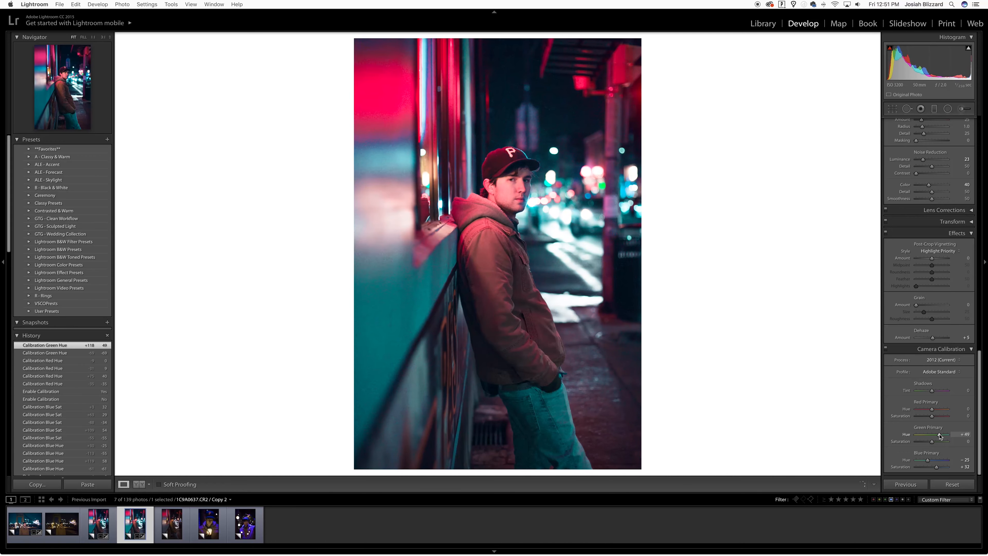
{"action": "left_click", "coordinate": [924, 434]}
{"action": "double_click", "coordinate": [925, 435]}
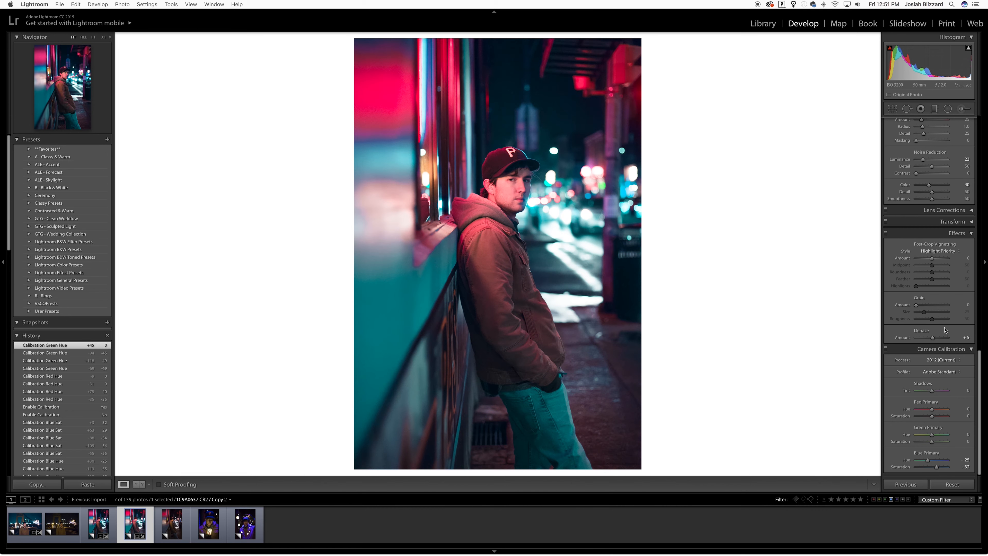
Review the develop adjustments back up to the basic tone settings and compare the edited portrait with its unedited copy and the other edited copy.
{"action": "scroll", "coordinate": [948, 336], "scroll_direction": "up", "scroll_amount": 3}
{"action": "scroll", "coordinate": [945, 329], "scroll_direction": "up", "scroll_amount": 10}
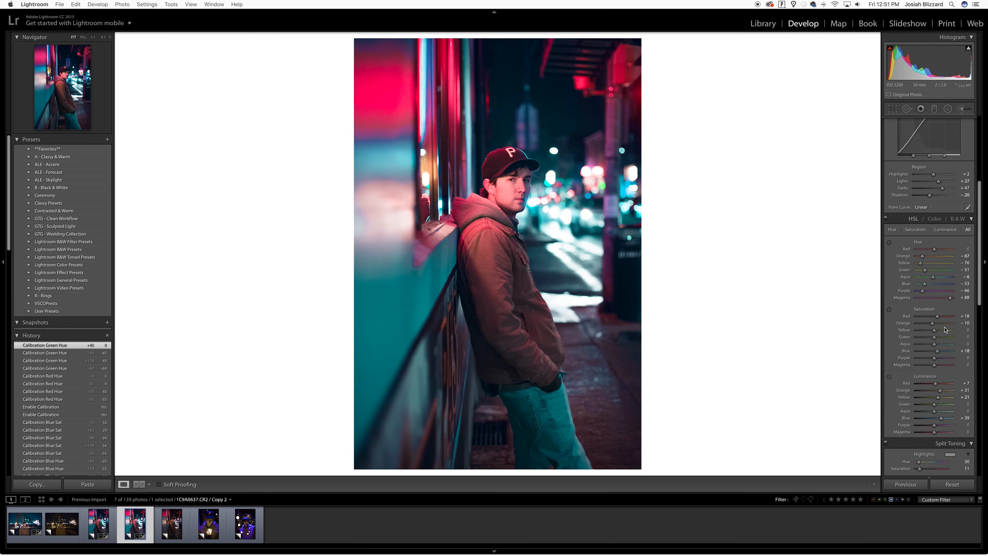
{"action": "scroll", "coordinate": [945, 329], "scroll_direction": "up", "scroll_amount": 5}
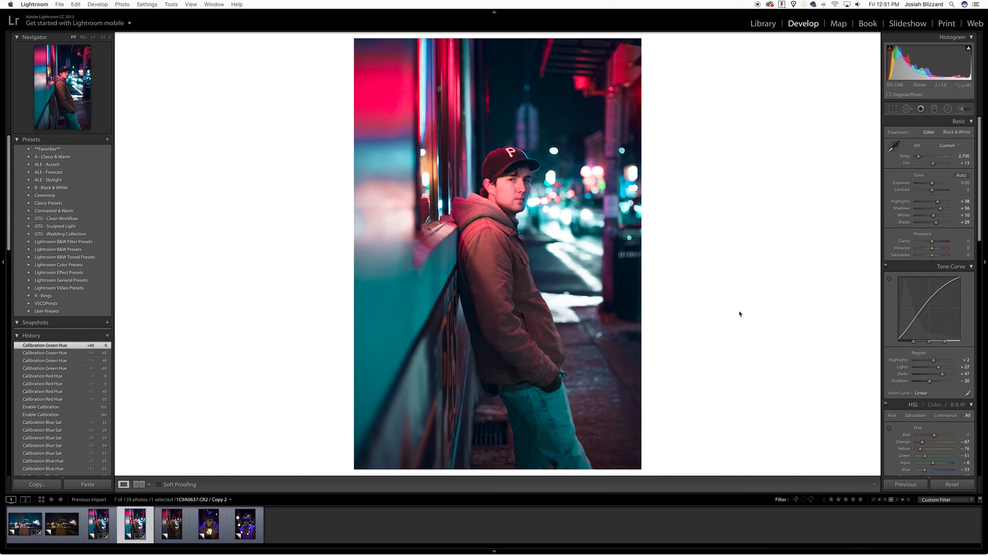
{"action": "key", "text": "Right"}
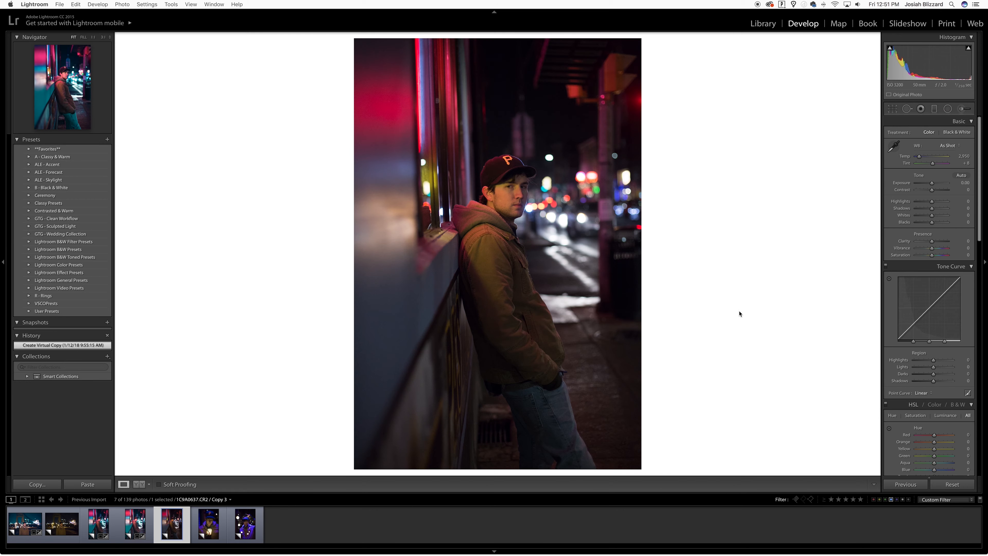
{"action": "key", "text": "Left"}
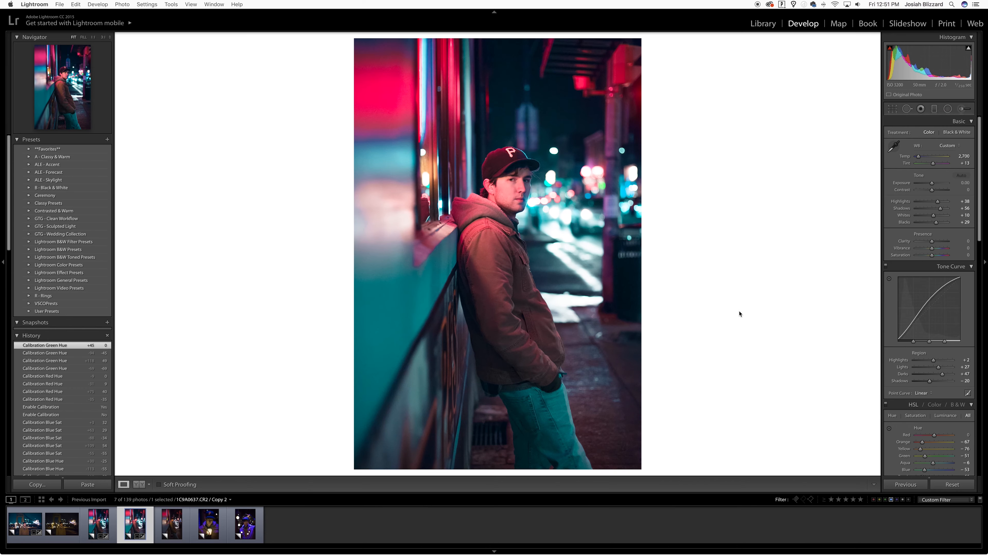
{"action": "key", "text": "Left"}
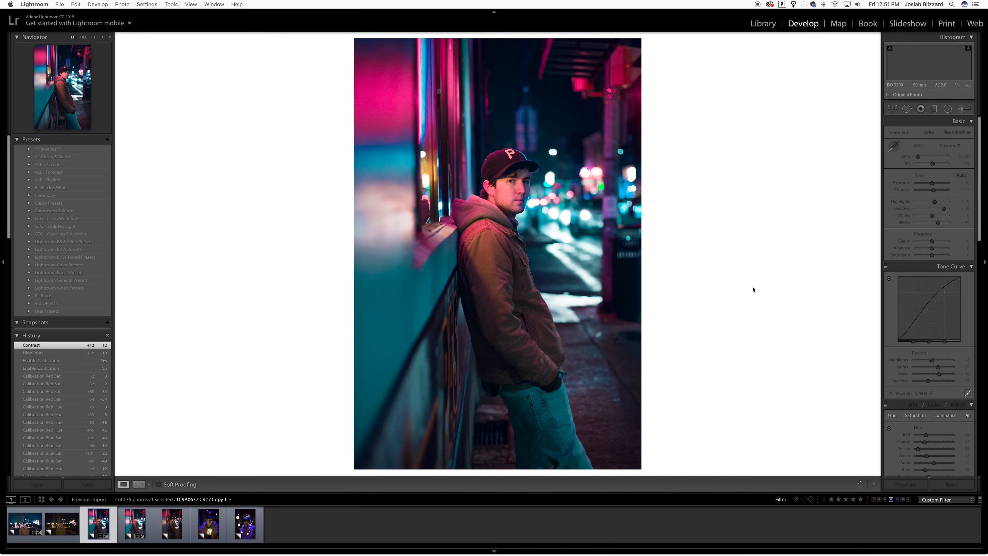
{"action": "key", "text": "Right"}
{"action": "key", "text": "Left"}
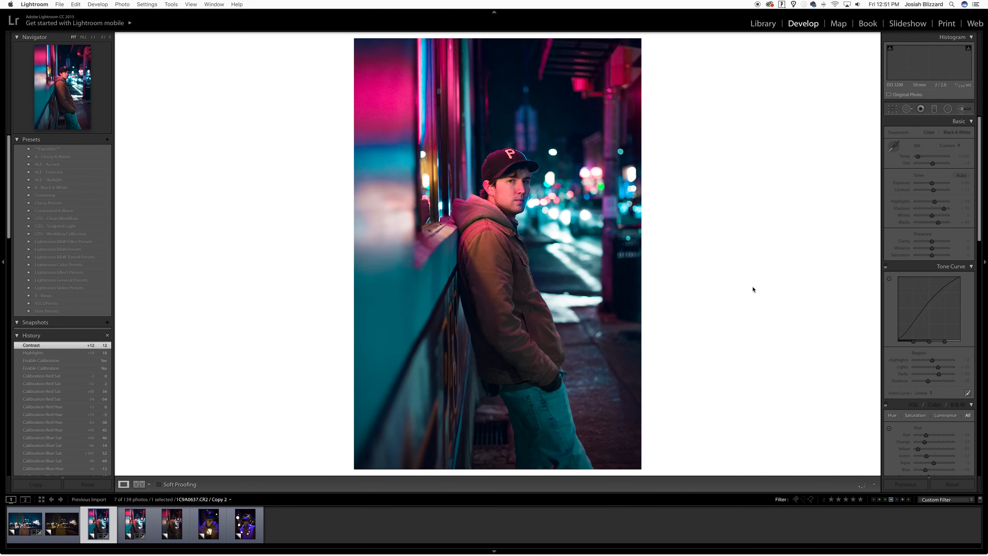